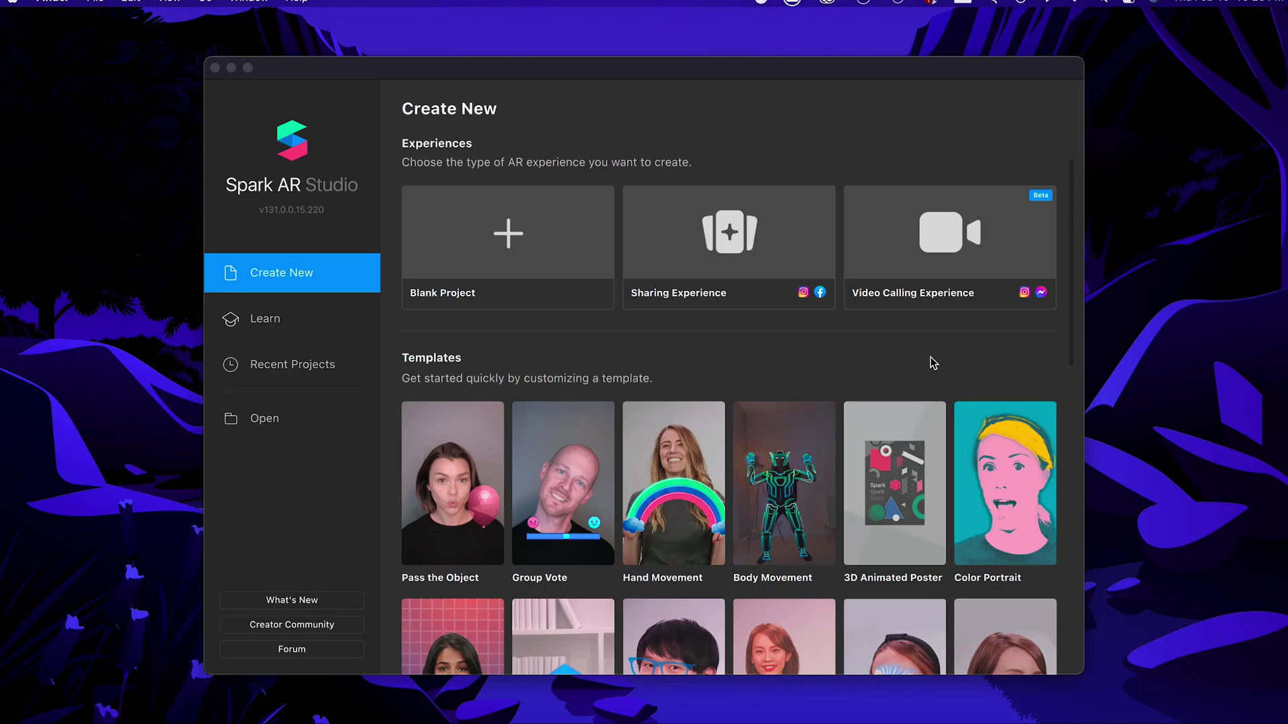
Step: Browse the project templates and create a new Sharing Experience project
scroll(895, 348, down, 10)
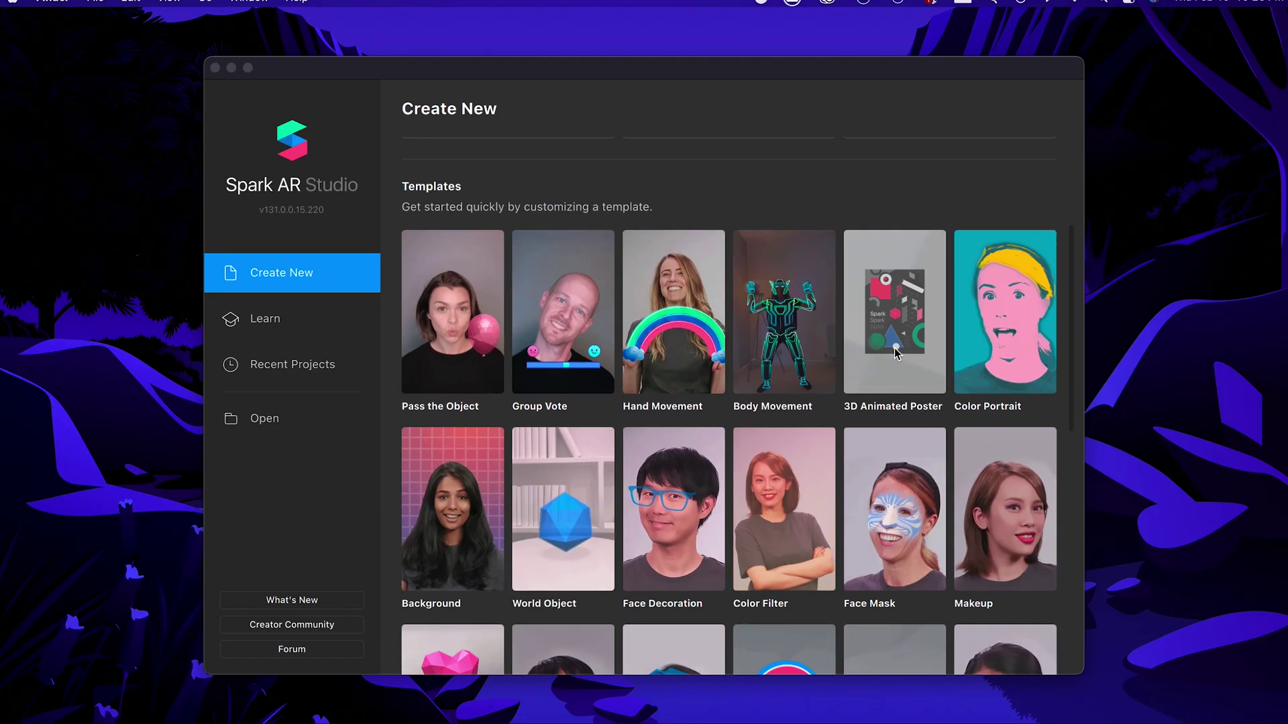
scroll(895, 348, down, 5)
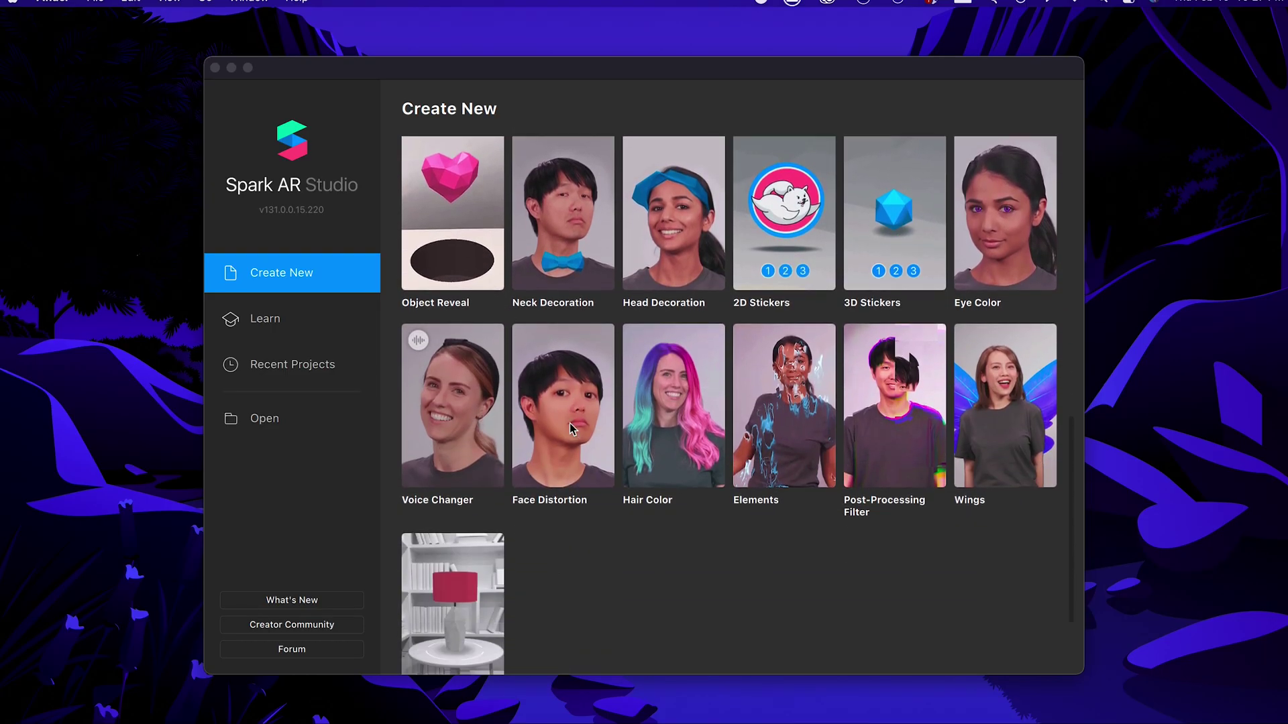
click(548, 485)
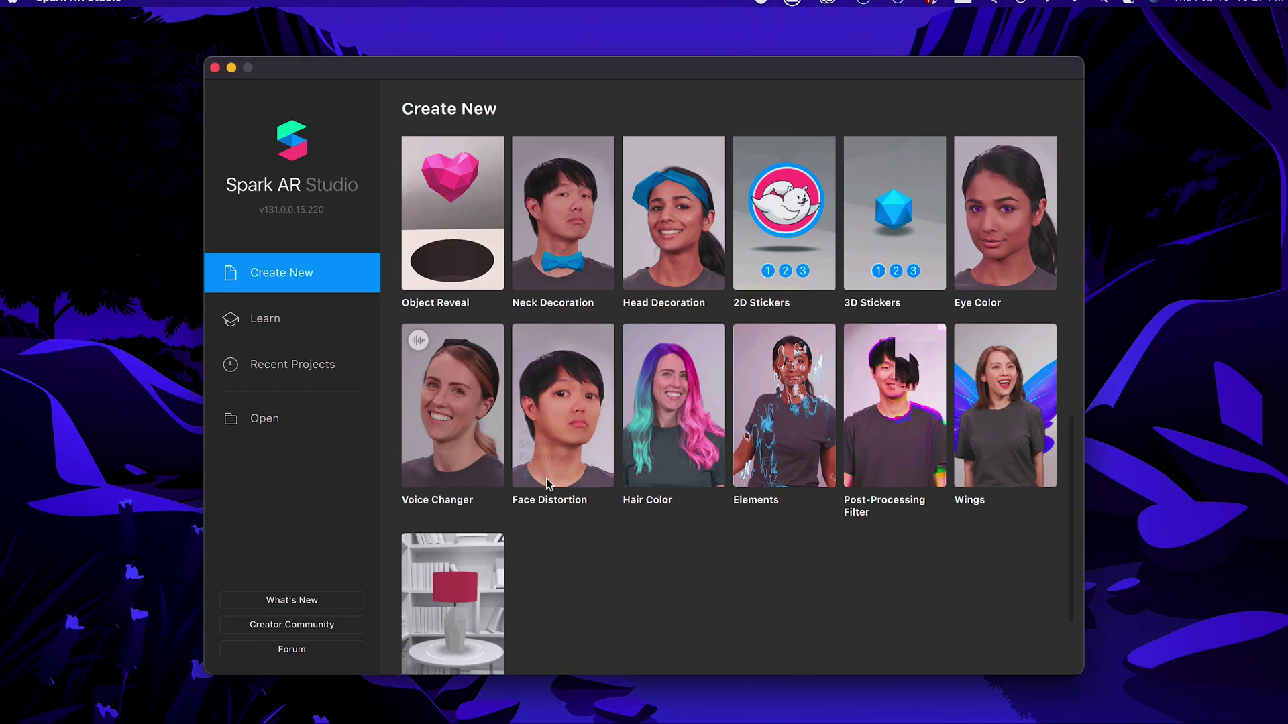
click(547, 483)
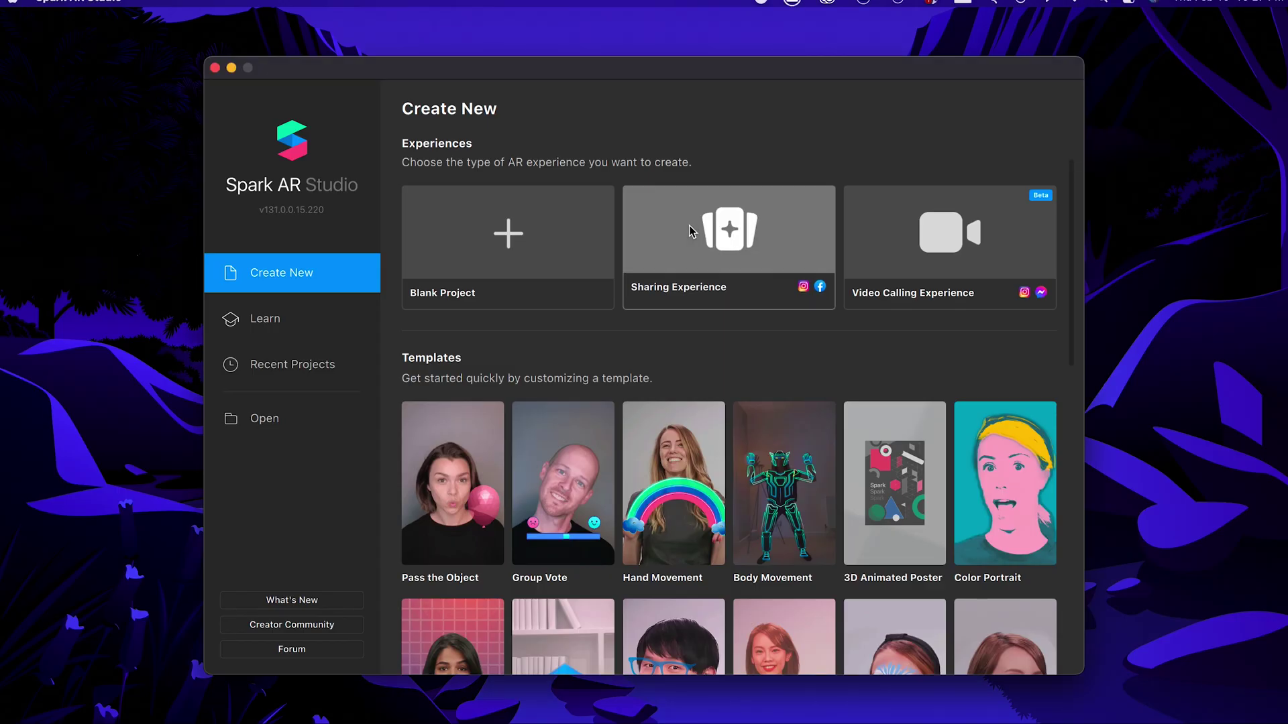
click(691, 231)
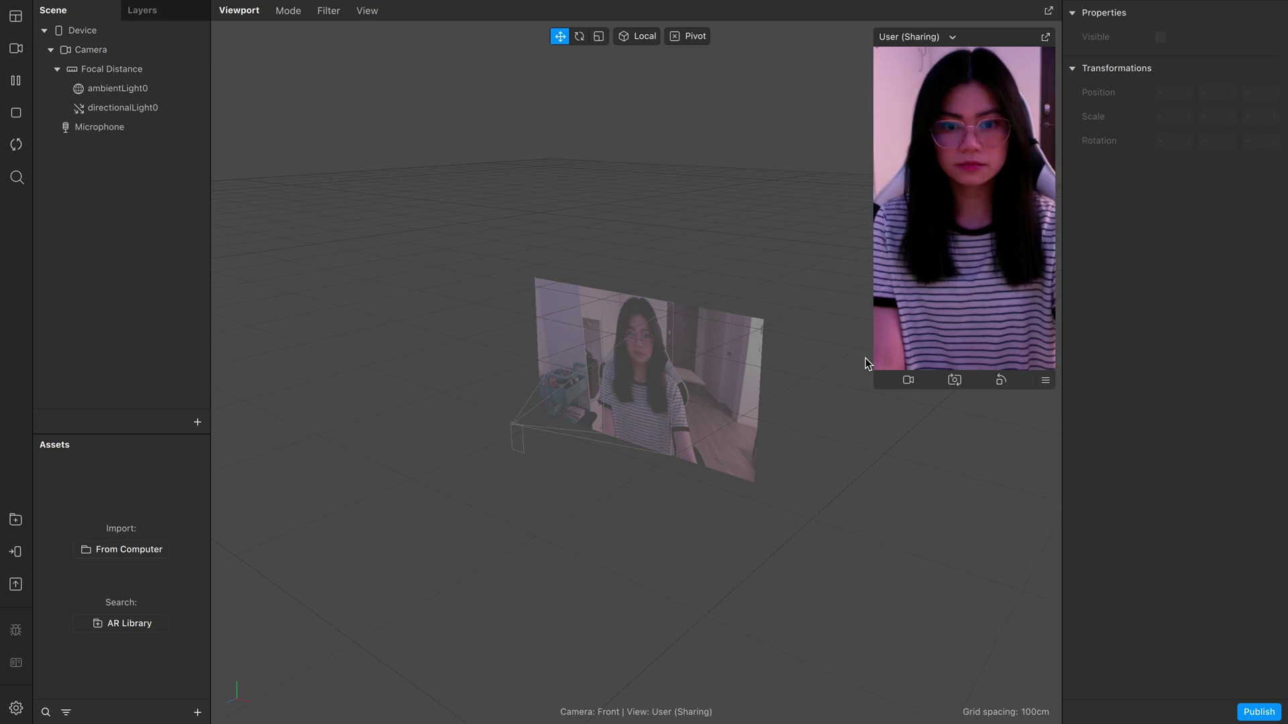
Step: Import the free Face Distortion block from the AR Library's Blocks collection and close the library
click(197, 712)
click(268, 503)
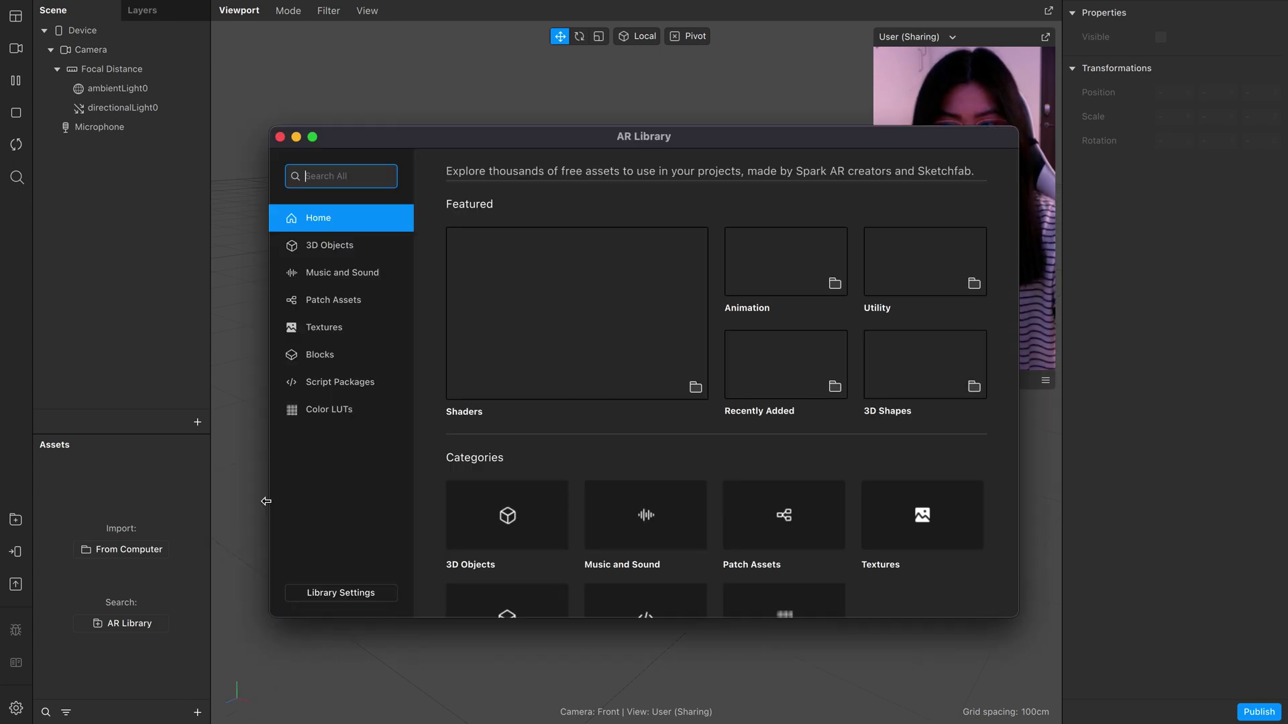
click(348, 363)
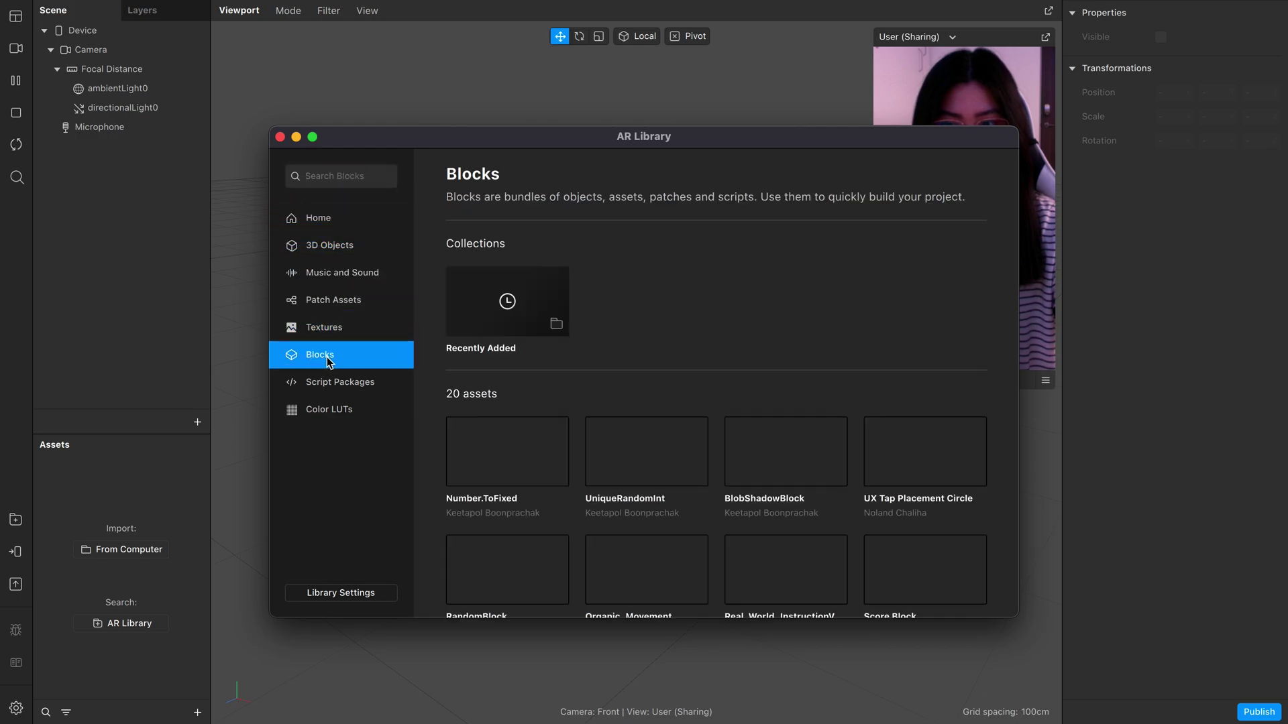
scroll(474, 365, down, 5)
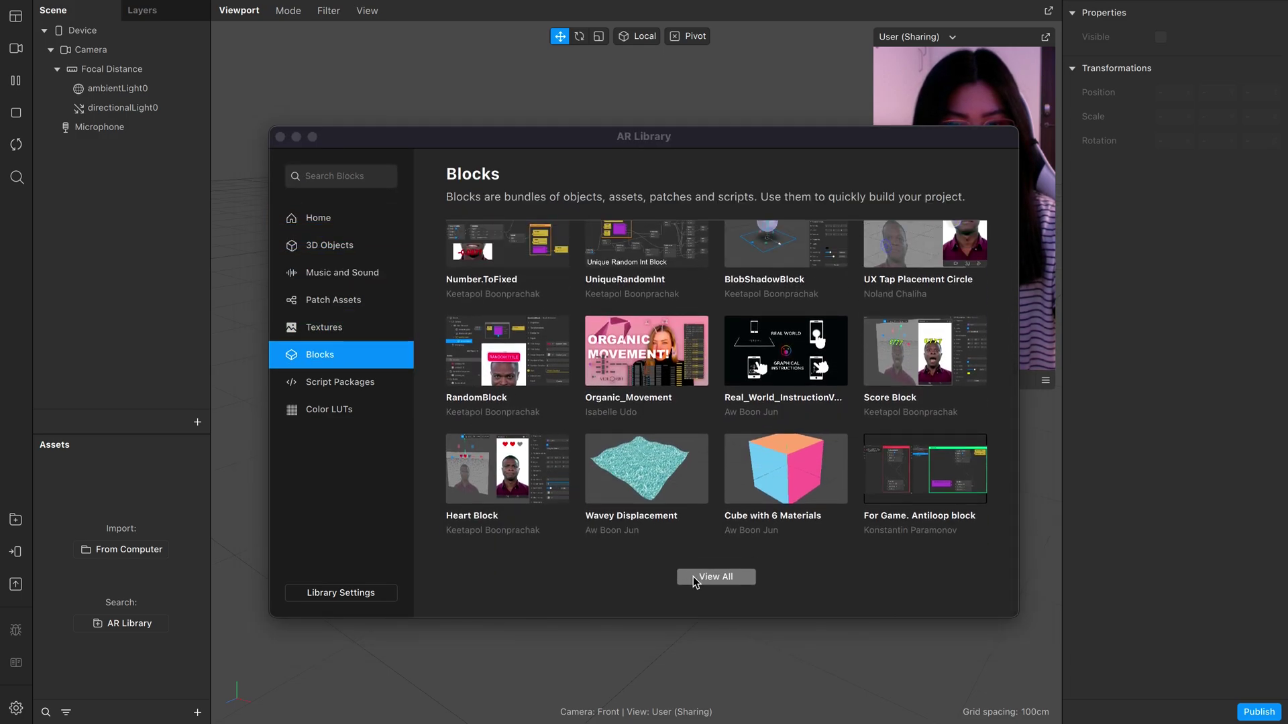
click(715, 576)
scroll(696, 536, down, 5)
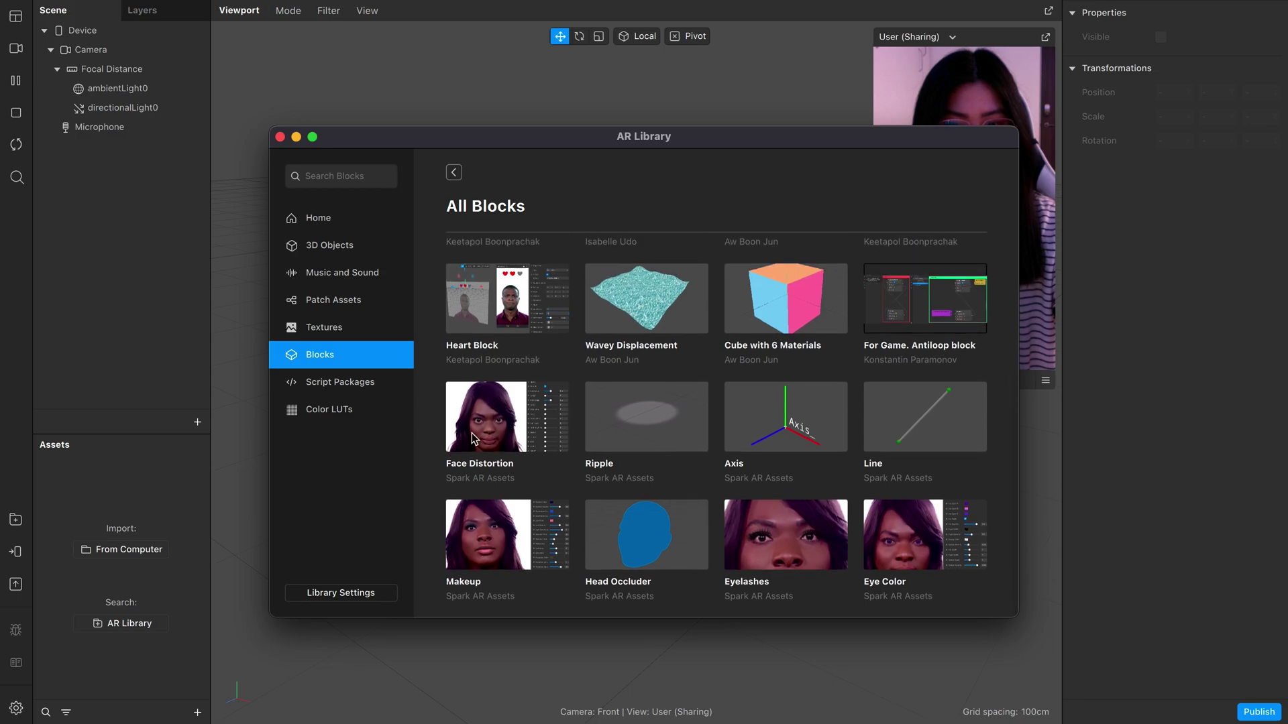
click(521, 443)
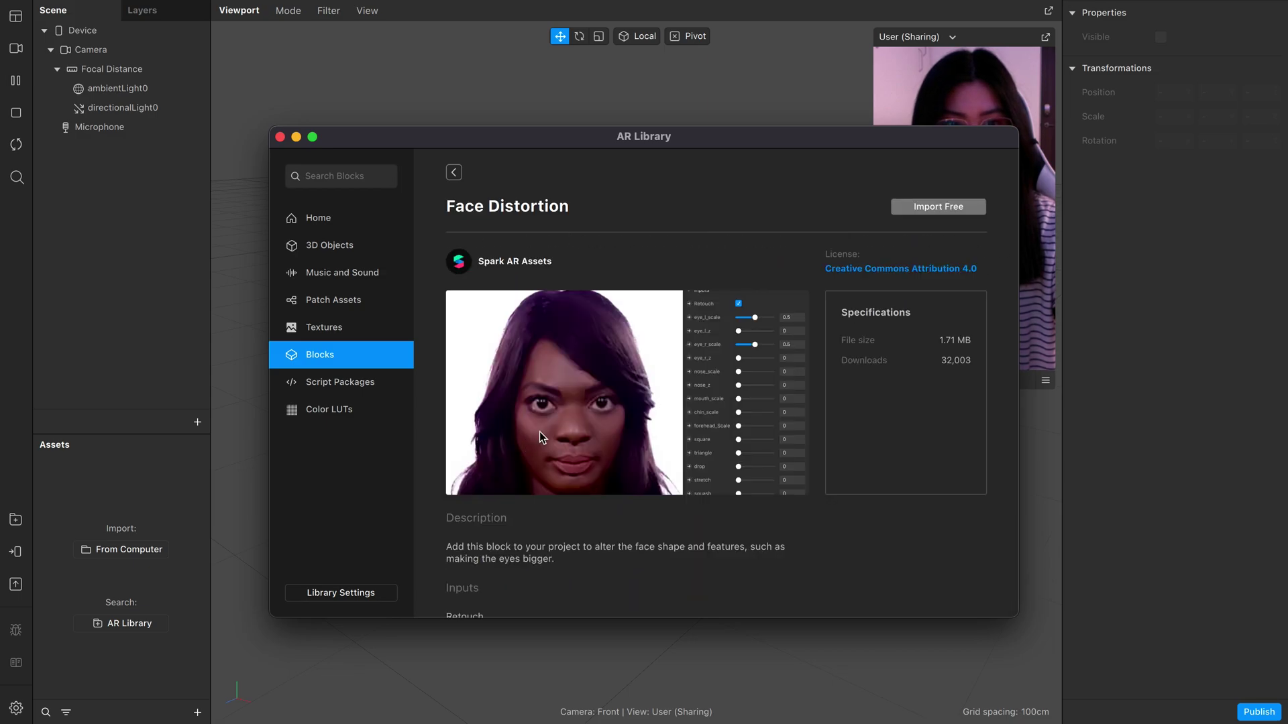
click(923, 208)
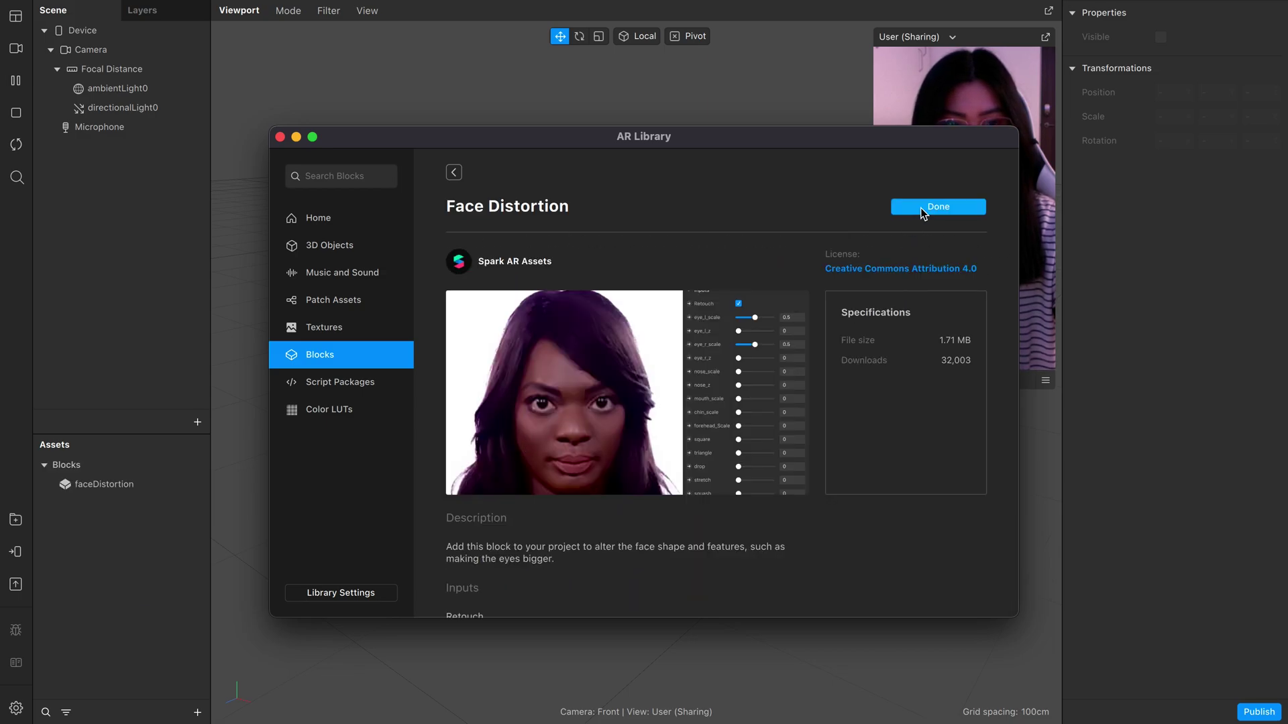
click(281, 137)
Step: Add the imported faceDistortion block from the assets to the scene
click(123, 488)
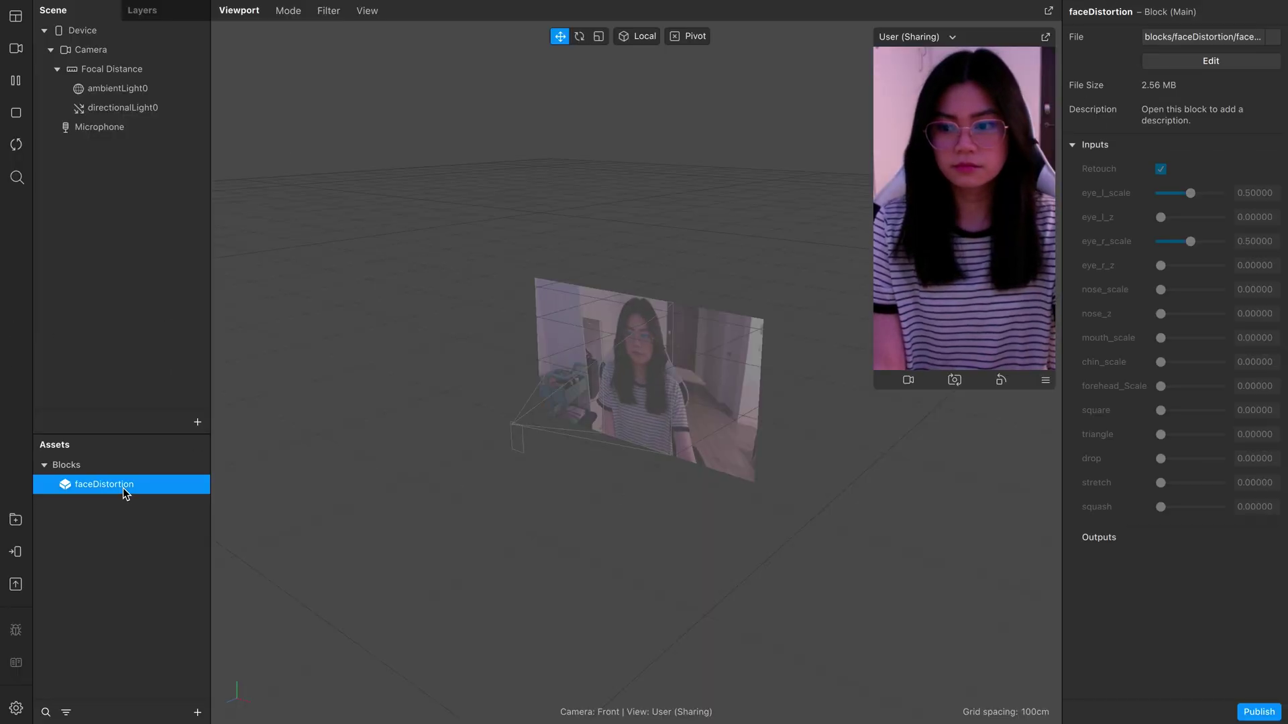
click(142, 513)
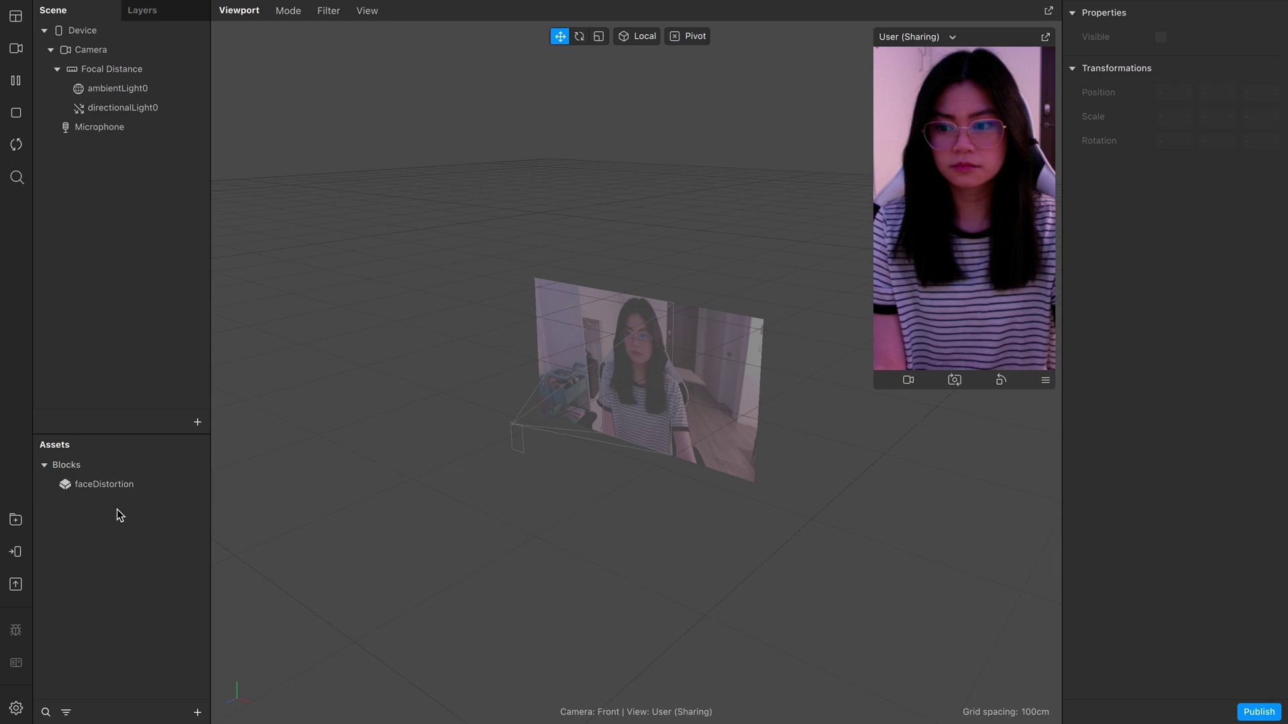
drag(129, 488, 133, 284)
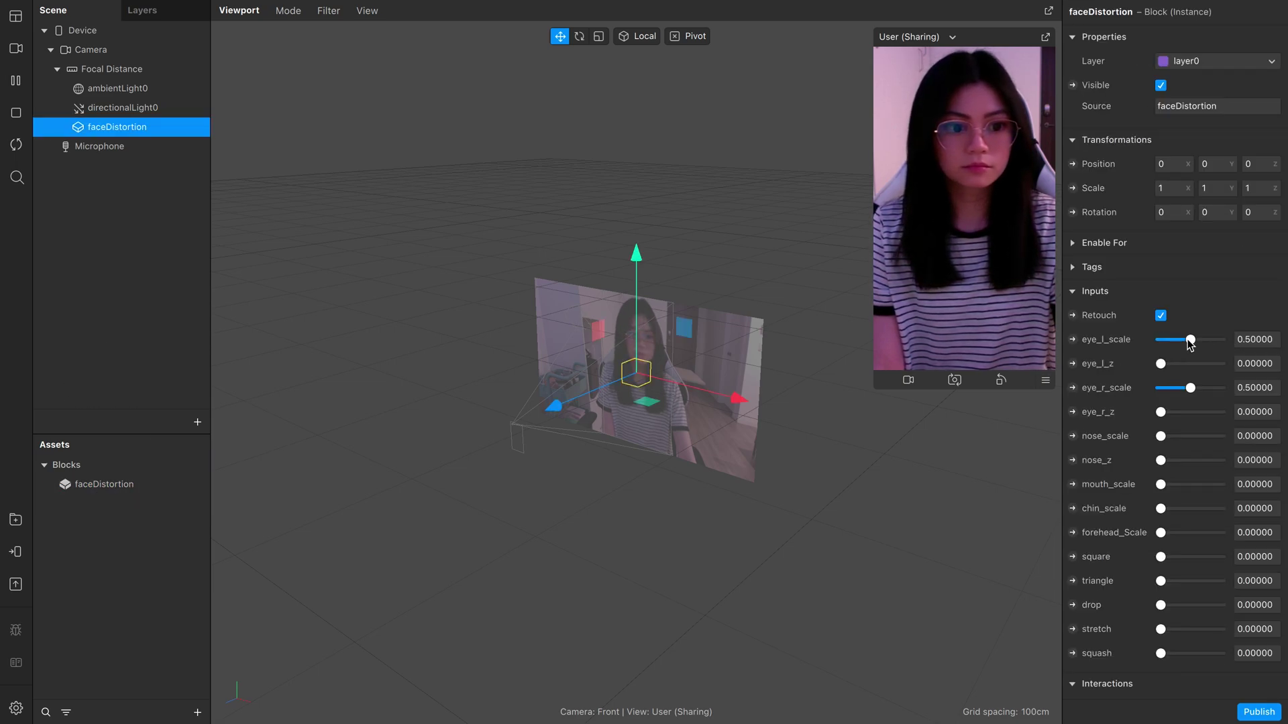
Step: Try the block's face-shape inputs, setting nose_scale to about 0.17, nose_z and mouth_scale to about 0.55, and forehead_Scale to about 0.36
click(1161, 314)
click(1161, 315)
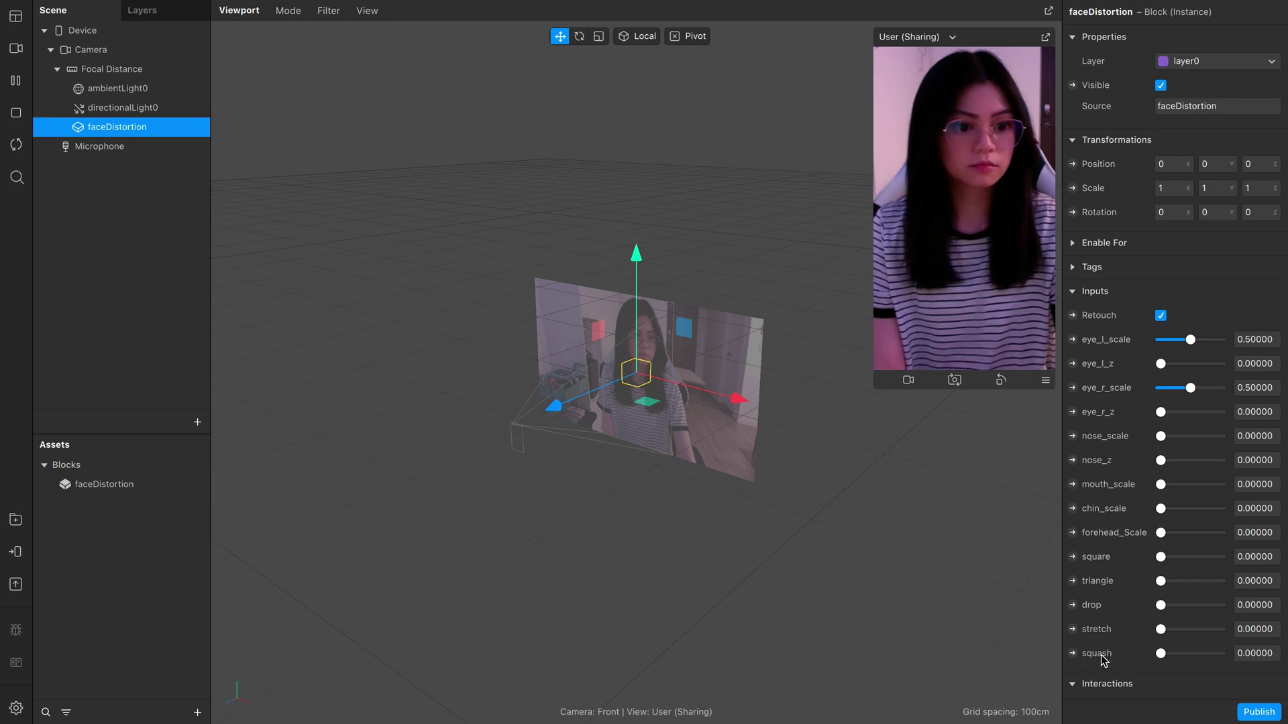
drag(1161, 557, 1195, 556)
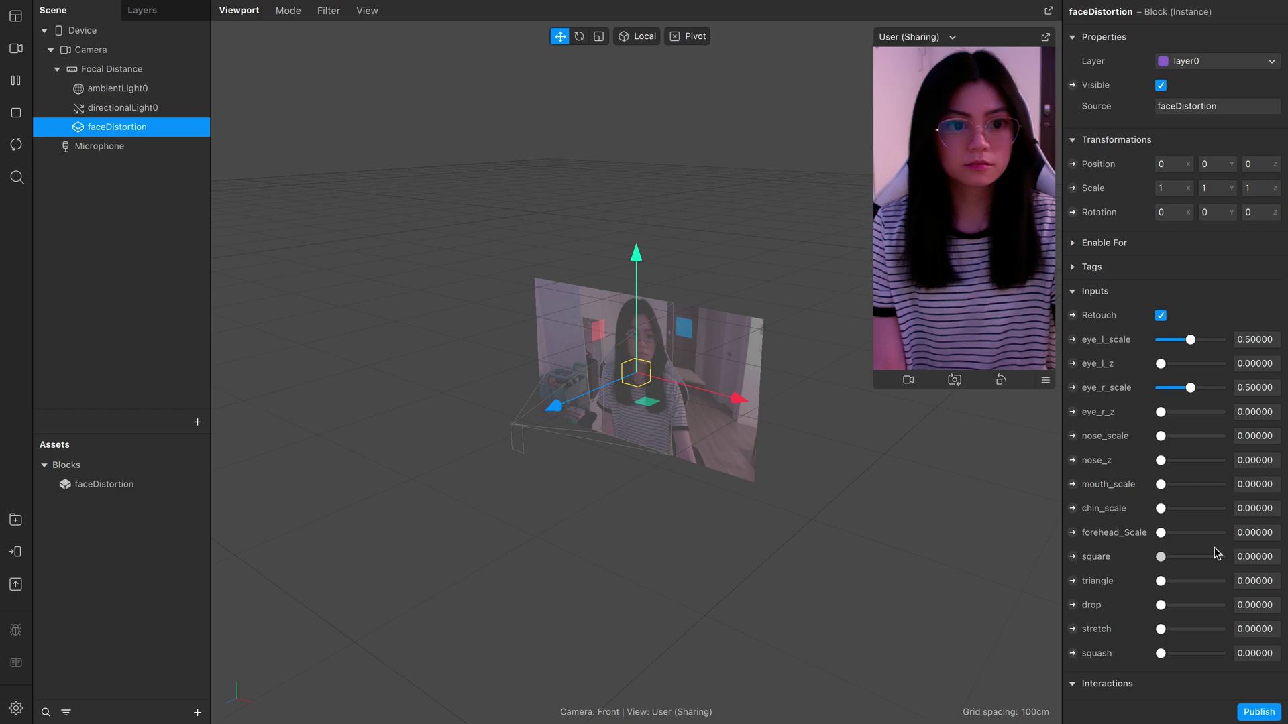
mouse_move(1161, 654)
mouse_down()
mouse_move(1218, 654)
mouse_move(1160, 654)
mouse_up()
mouse_move(1162, 583)
mouse_down()
mouse_move(1200, 582)
mouse_move(1160, 582)
mouse_up()
drag(1161, 437, 1170, 436)
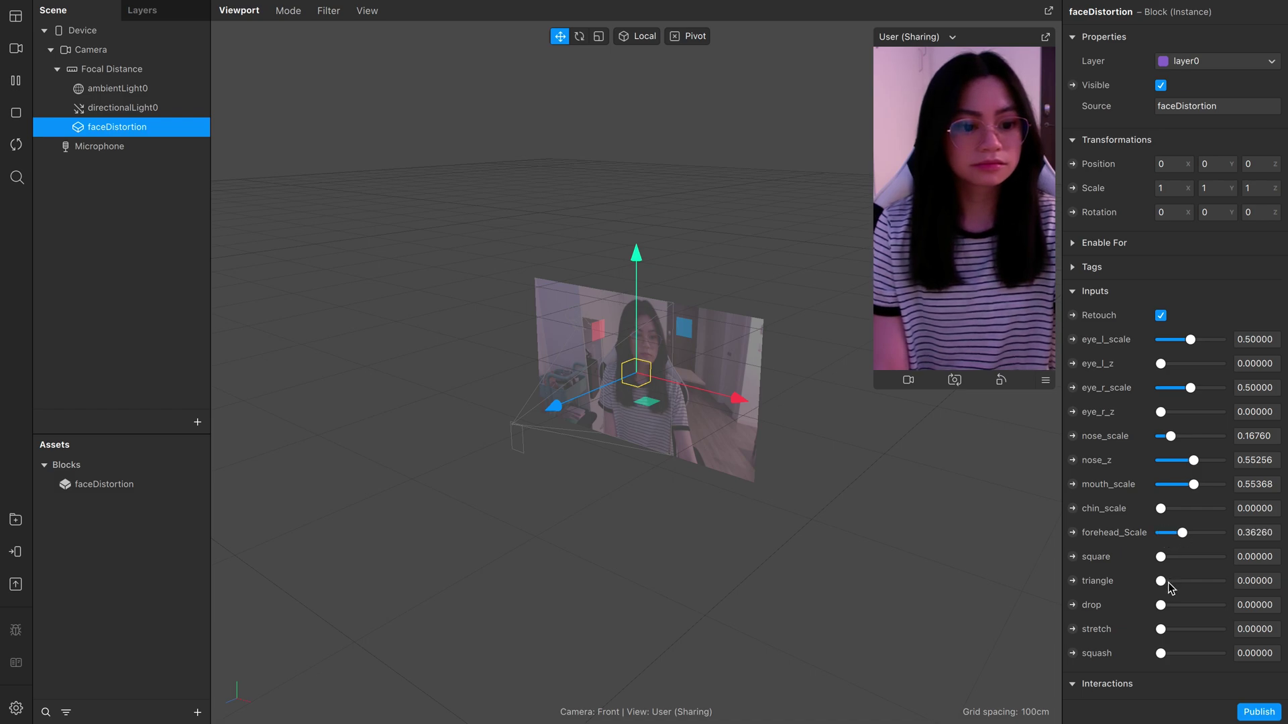
drag(1168, 588, 1168, 653)
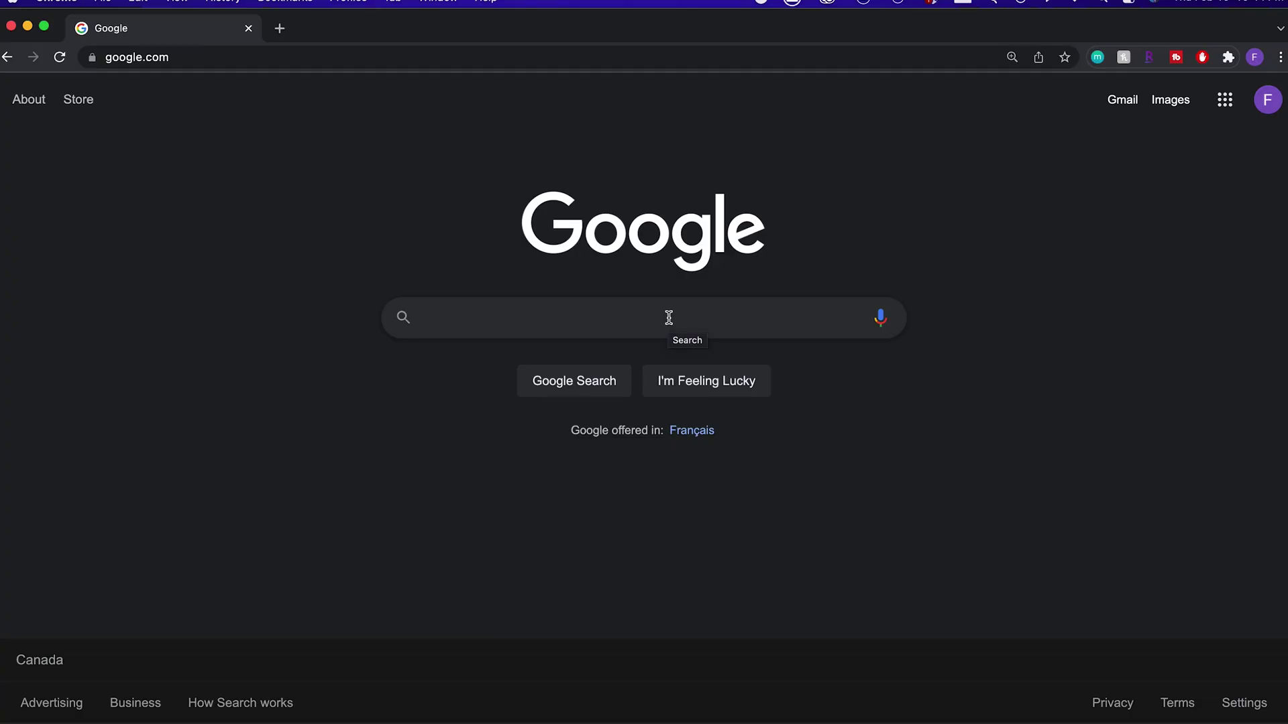
Step: Search Google in the browser for "spark ar face assets" and open the Spark AR Face Reference Assets article
click(669, 318)
text(spark ar )
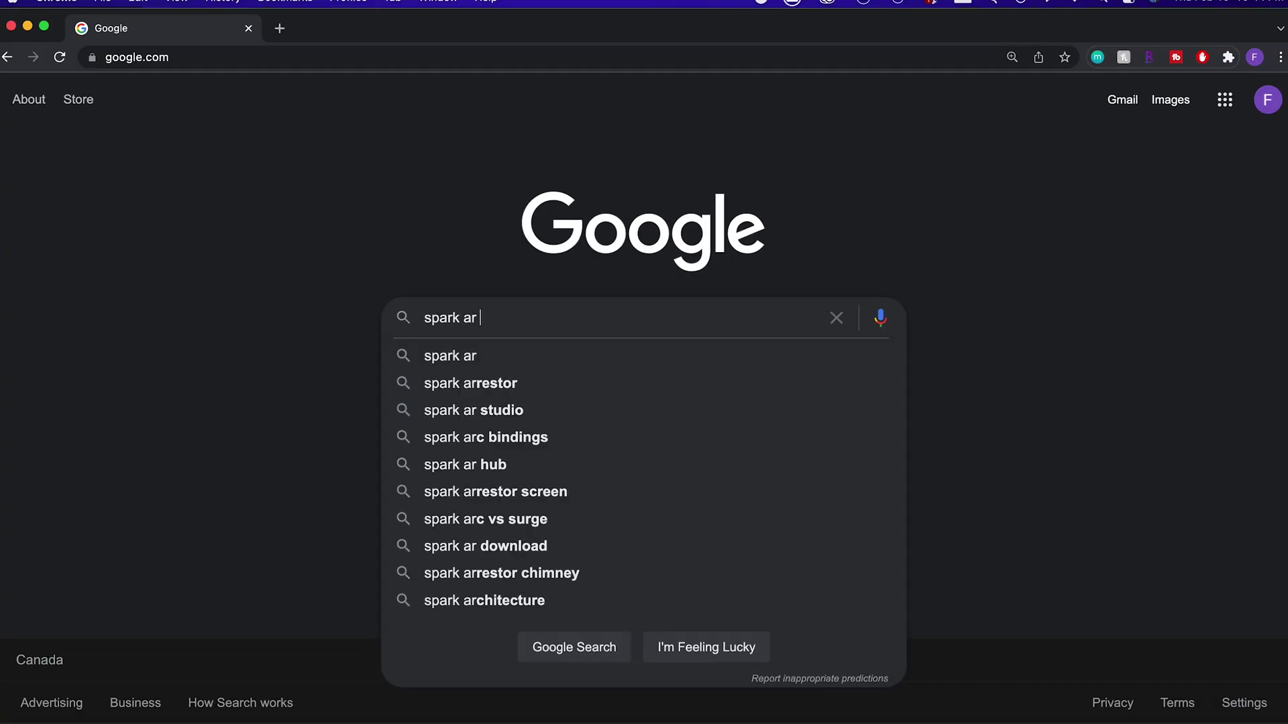
text(face assets)
key(Return)
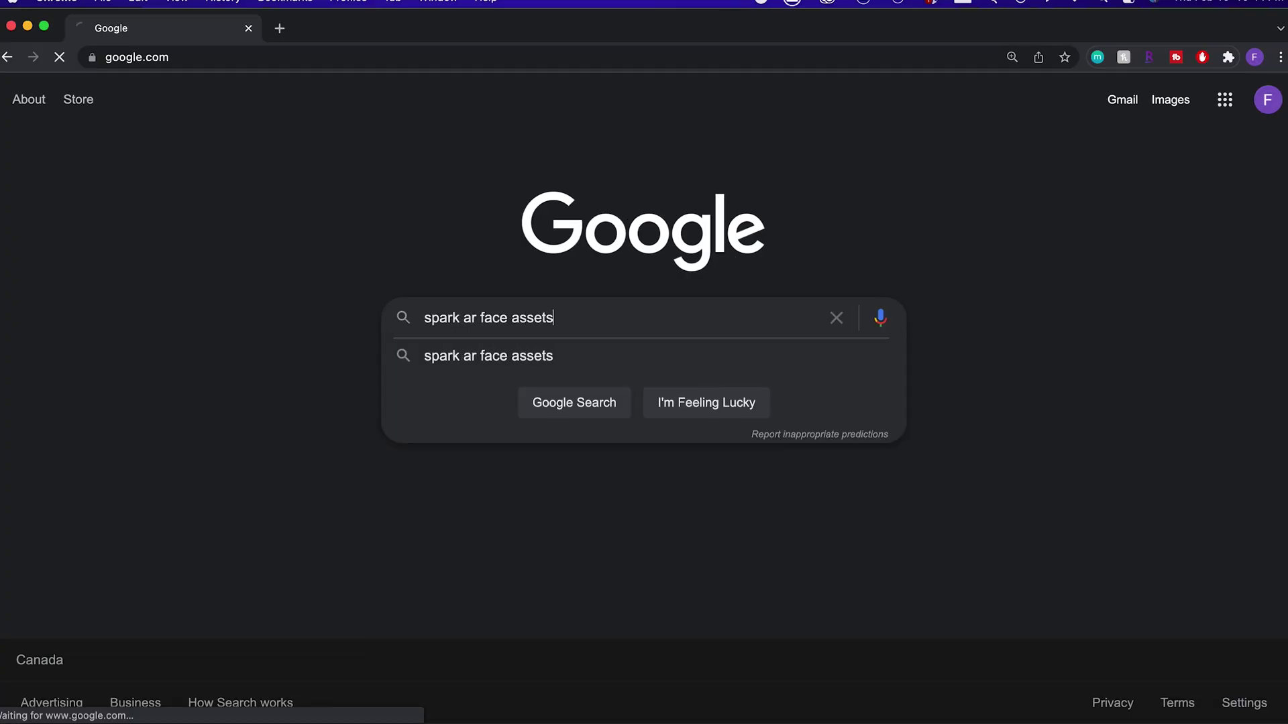
click(399, 270)
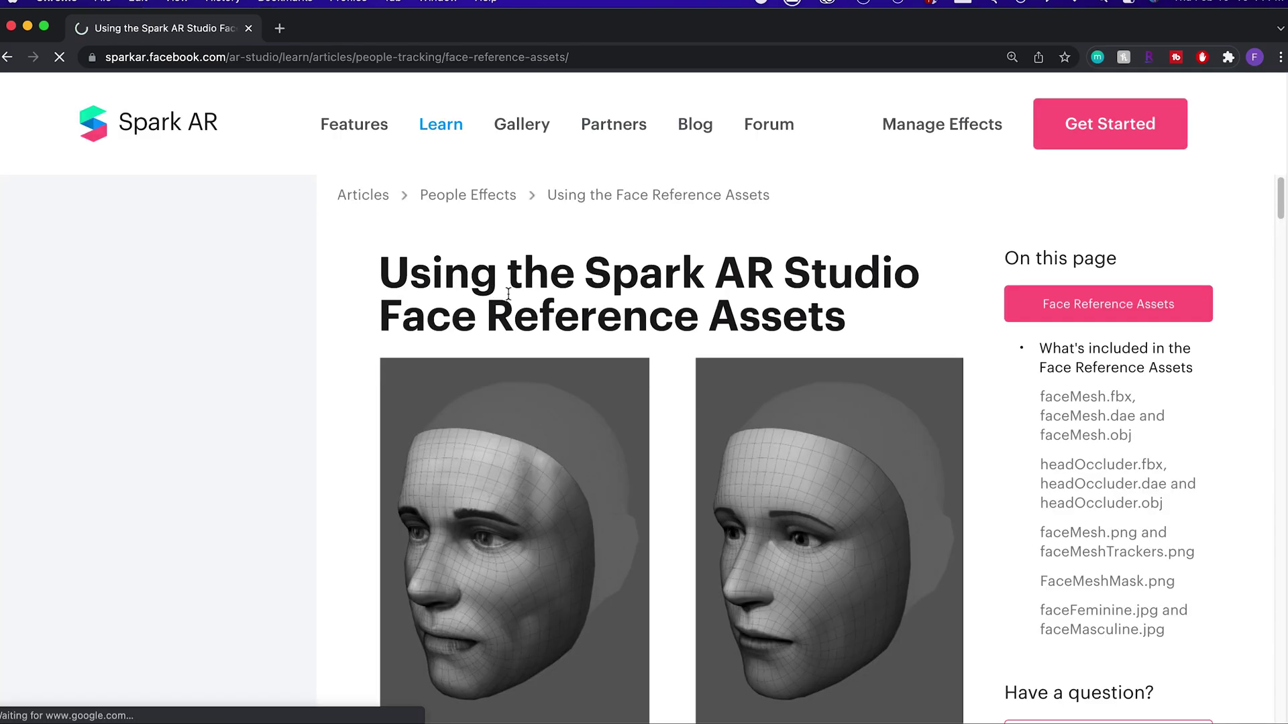
Step: Download the Face Reference Assets, unpack the archive and open its Mesh folder
click(1184, 292)
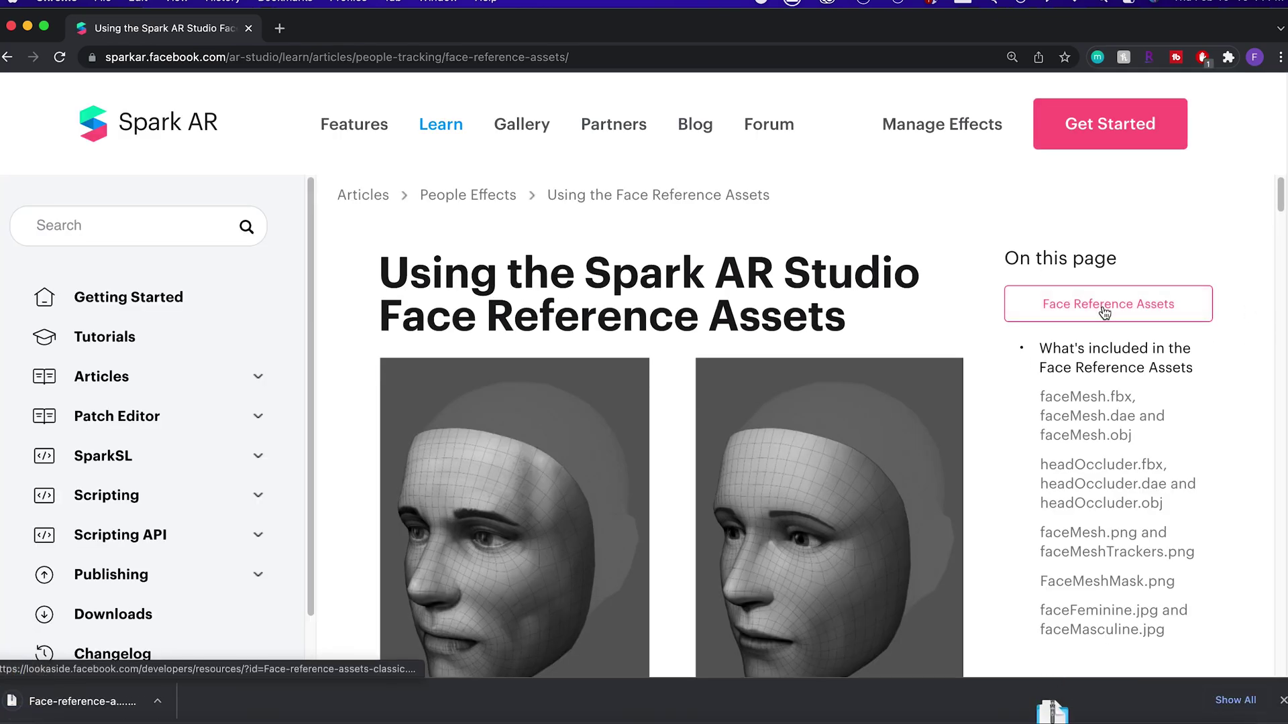
click(81, 698)
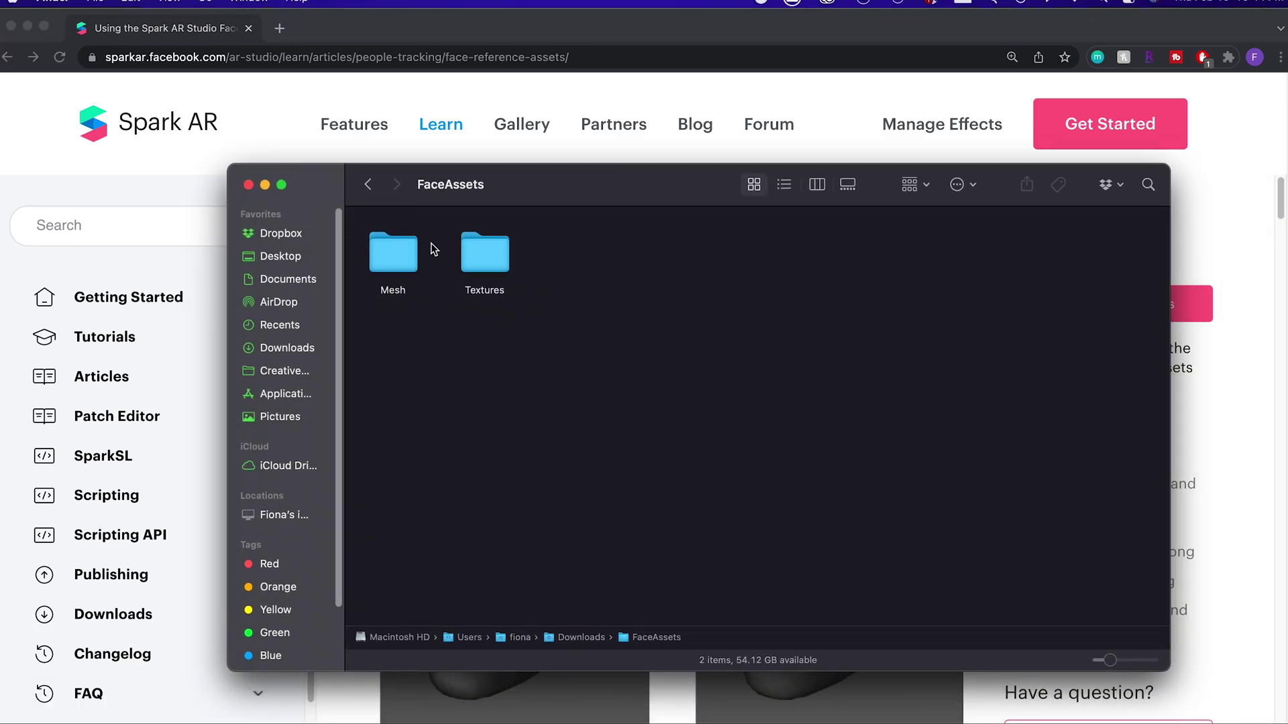
double_click(387, 257)
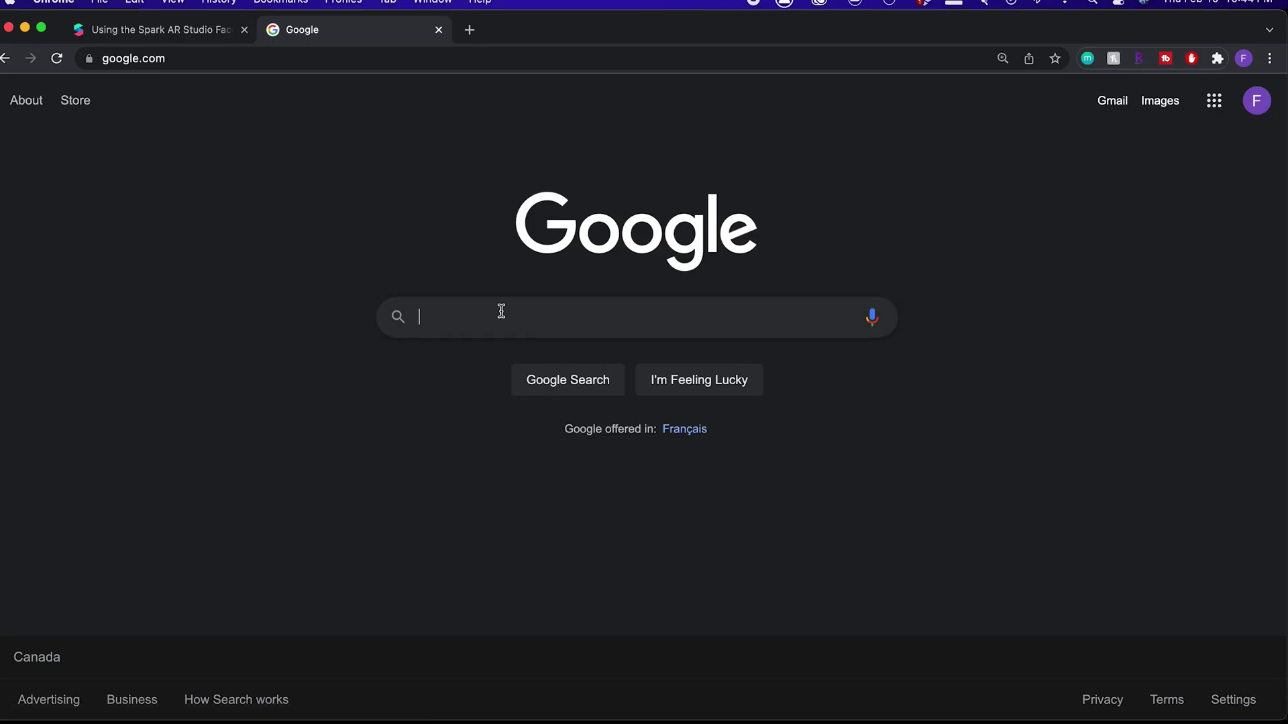
Step: Search Google for "blender" and open the blender.org home page
text(blender)
key(Return)
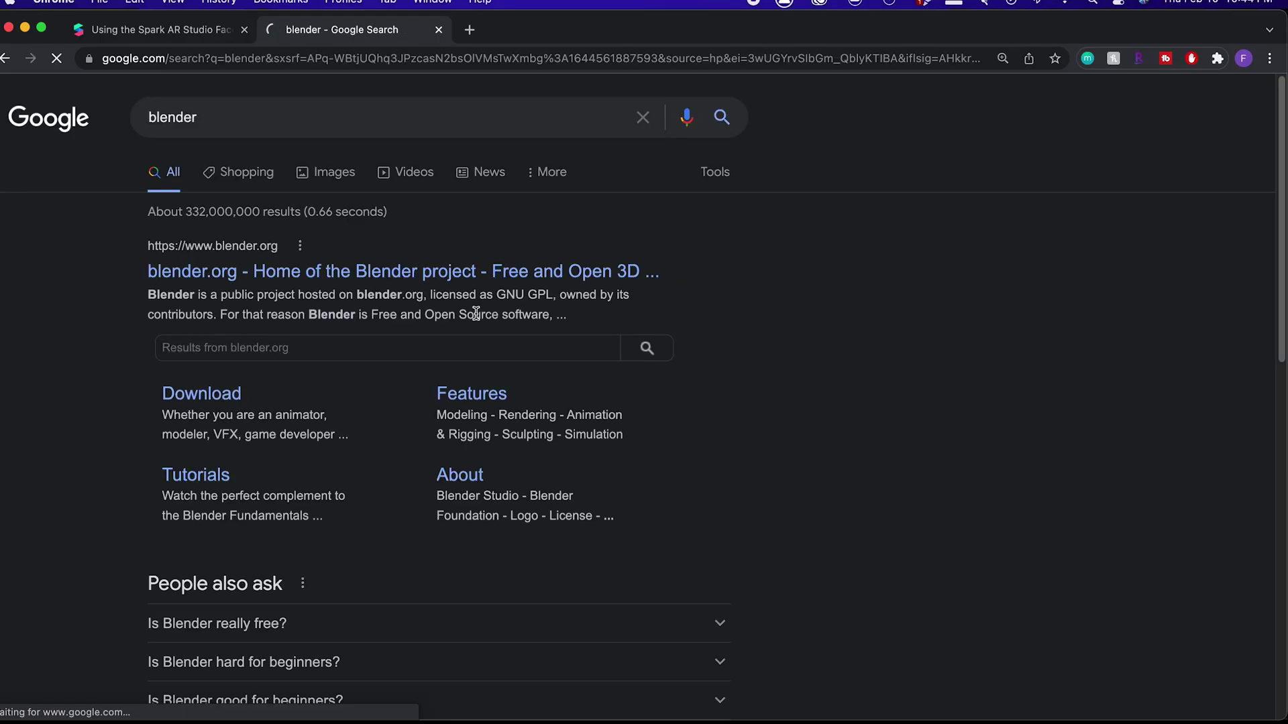
click(191, 274)
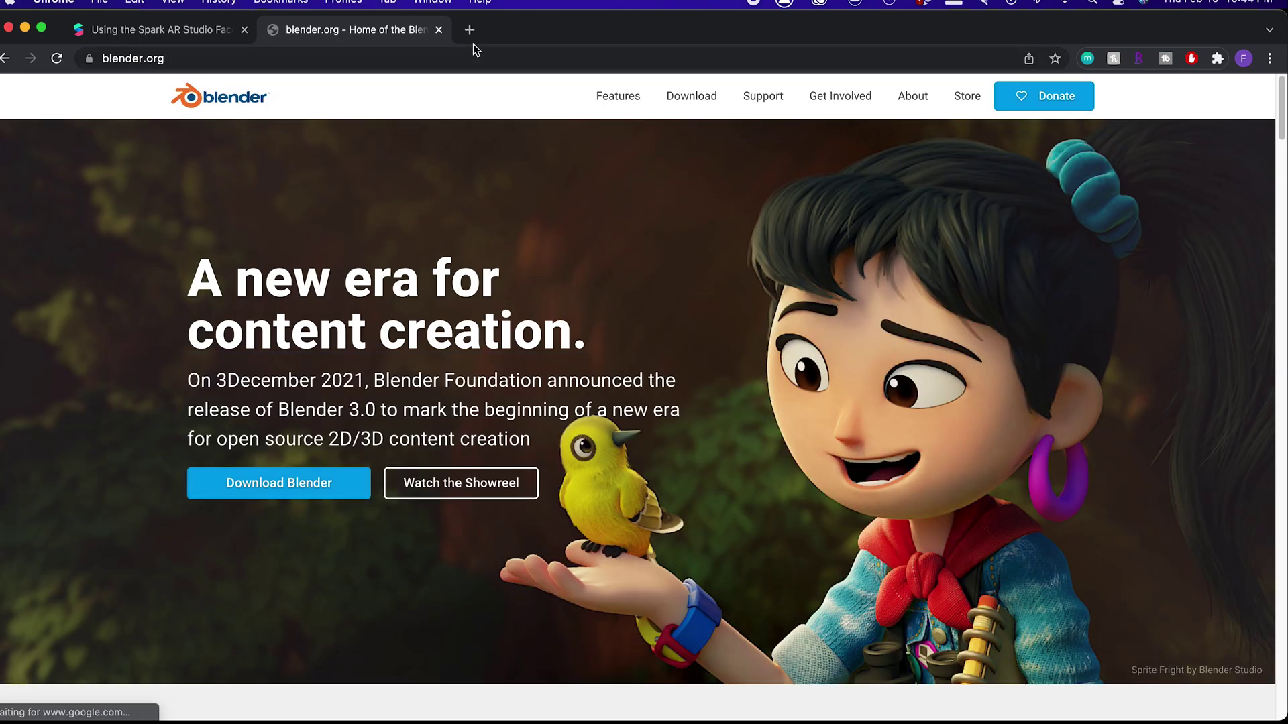
Step: Search for "sculptgl" in a new browser tab and open the SculptGL web app
click(471, 35)
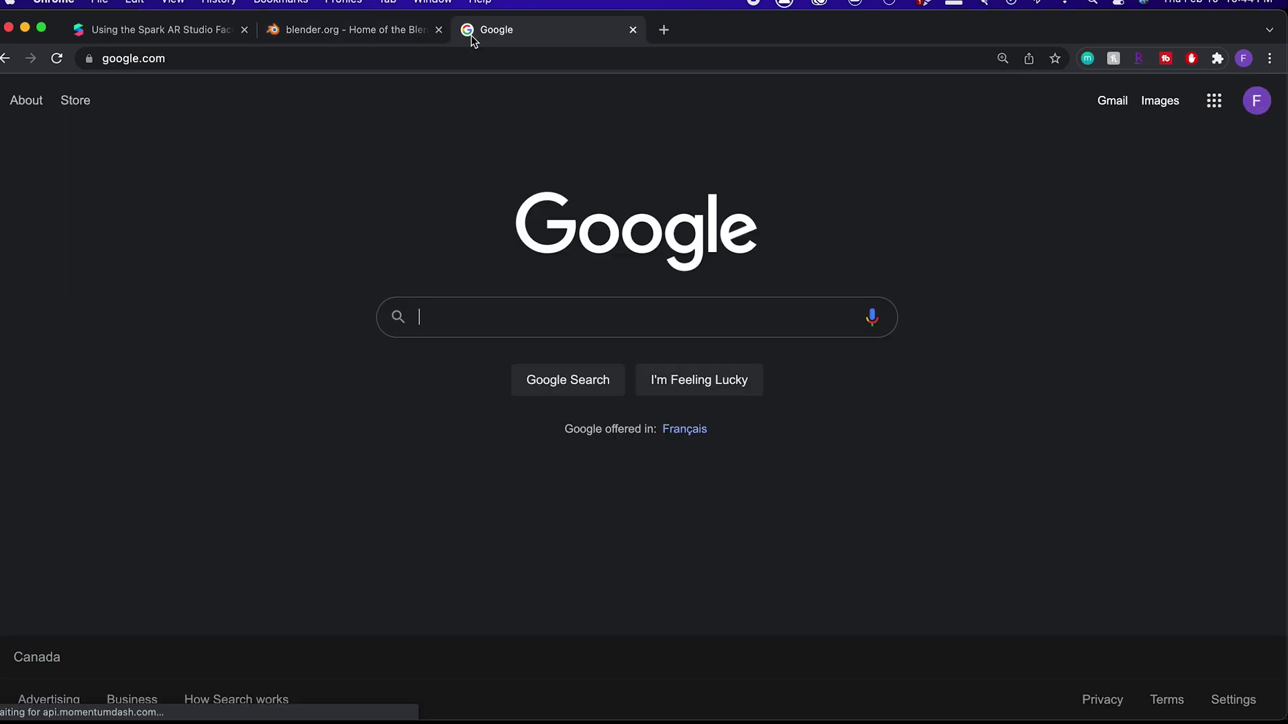
text(sculptgl)
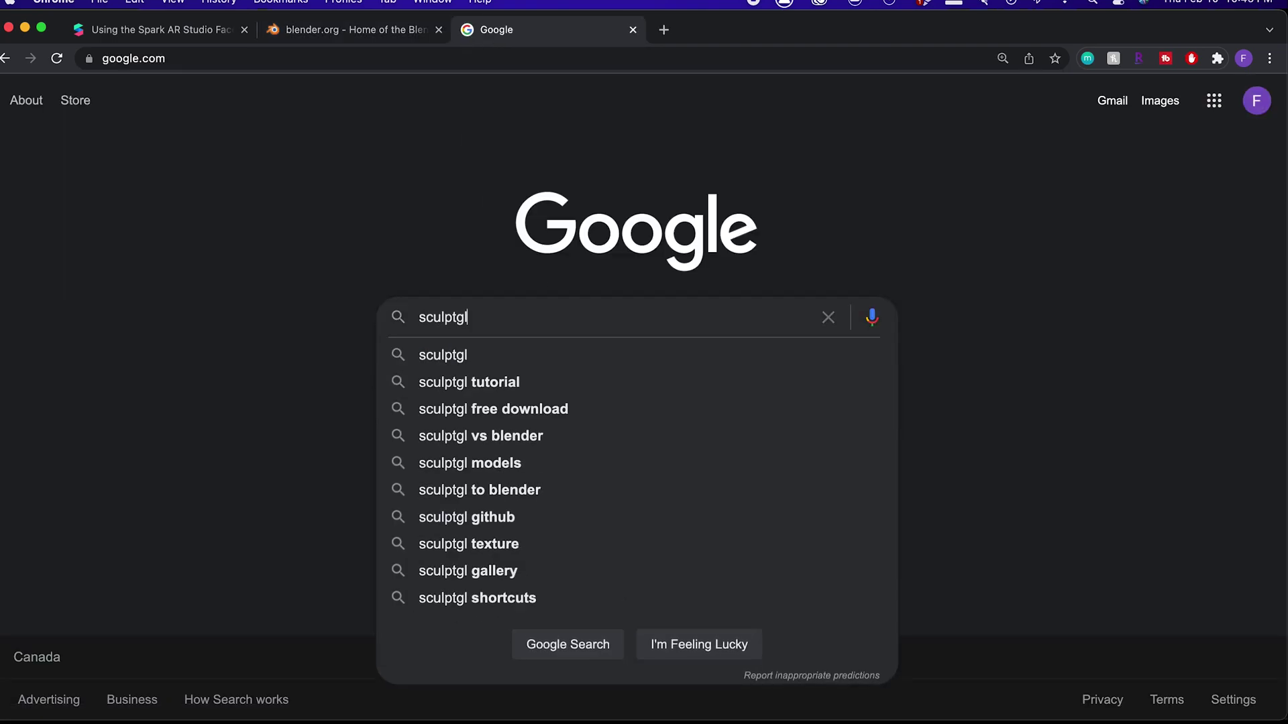
key(Return)
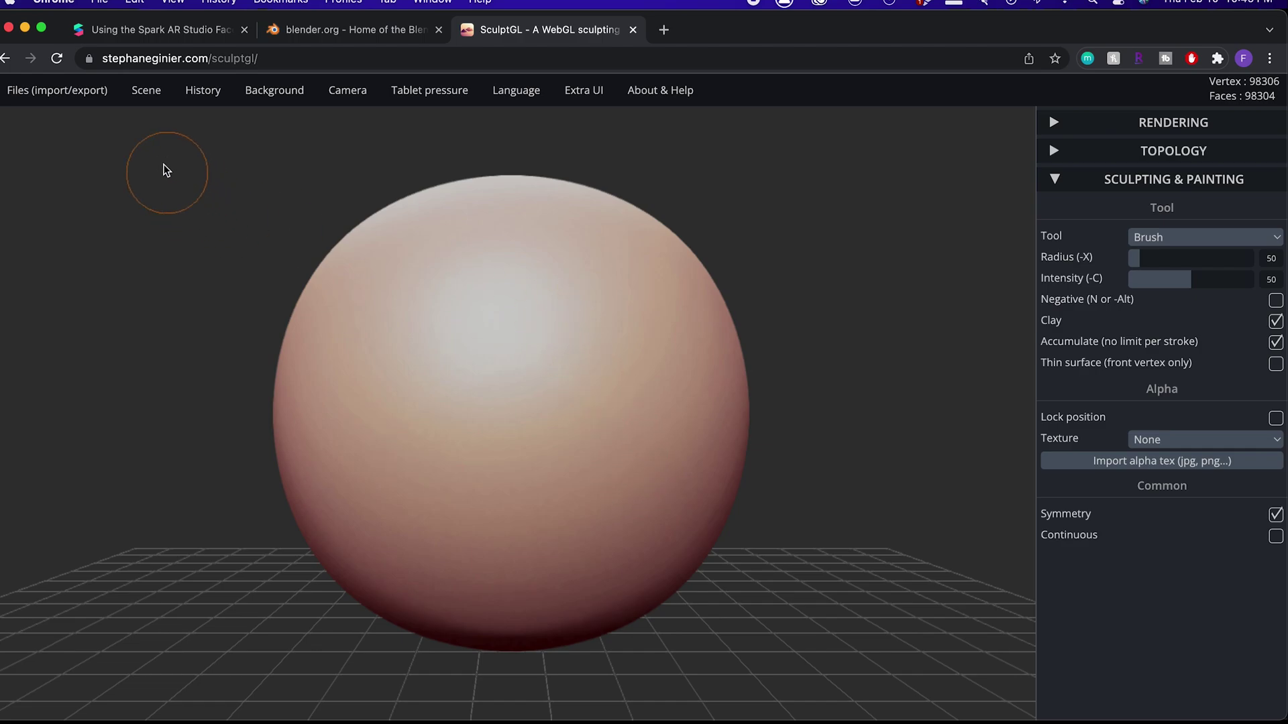
Step: Clear the default sphere from the SculptGL scene
mouse_move(141, 103)
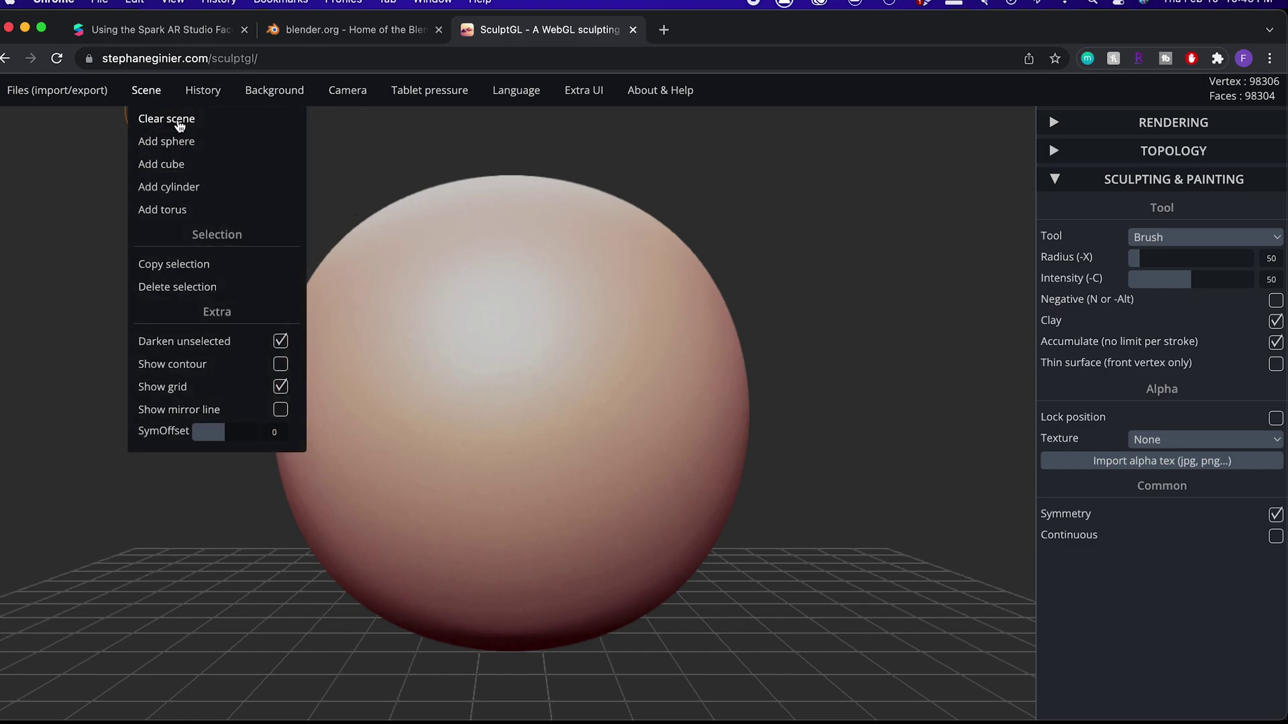
click(165, 121)
click(780, 153)
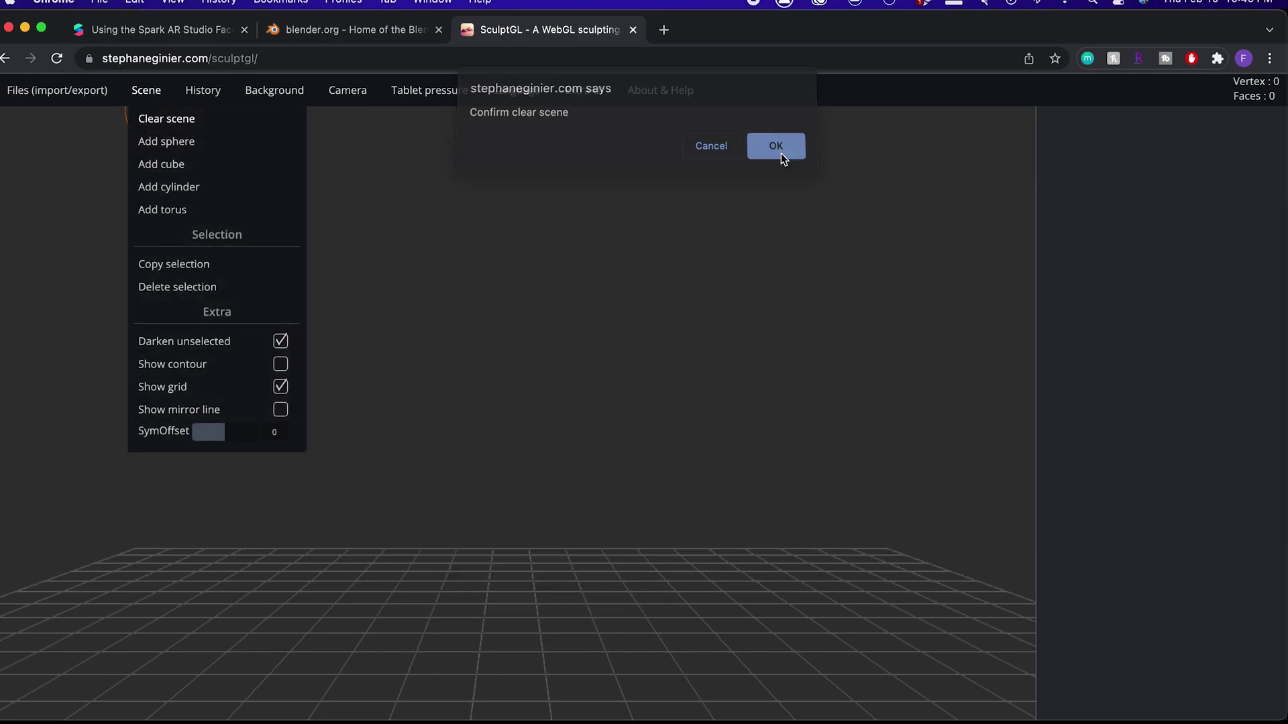
Step: Import faceMesh.obj from the downloaded Mesh folder into the empty SculptGL scene
key(super+Tab)
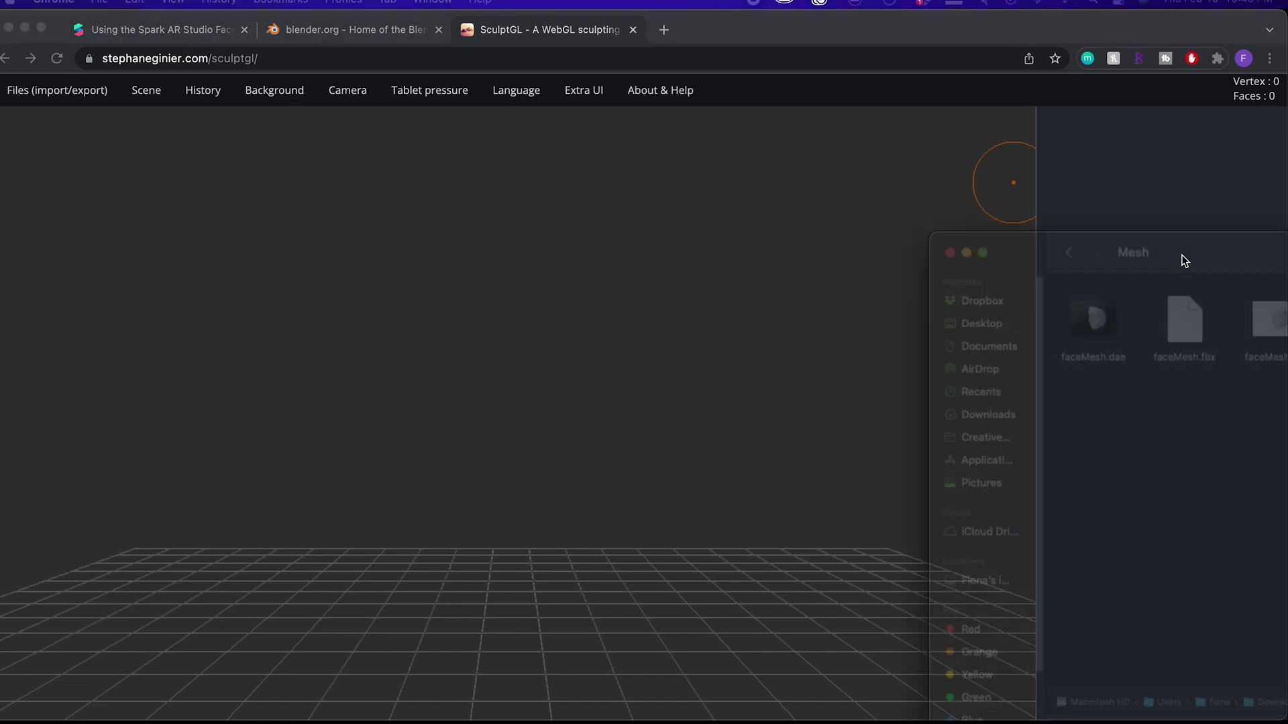
drag(1181, 259, 828, 227)
click(901, 300)
drag(901, 299, 427, 297)
mouse_move(98, 91)
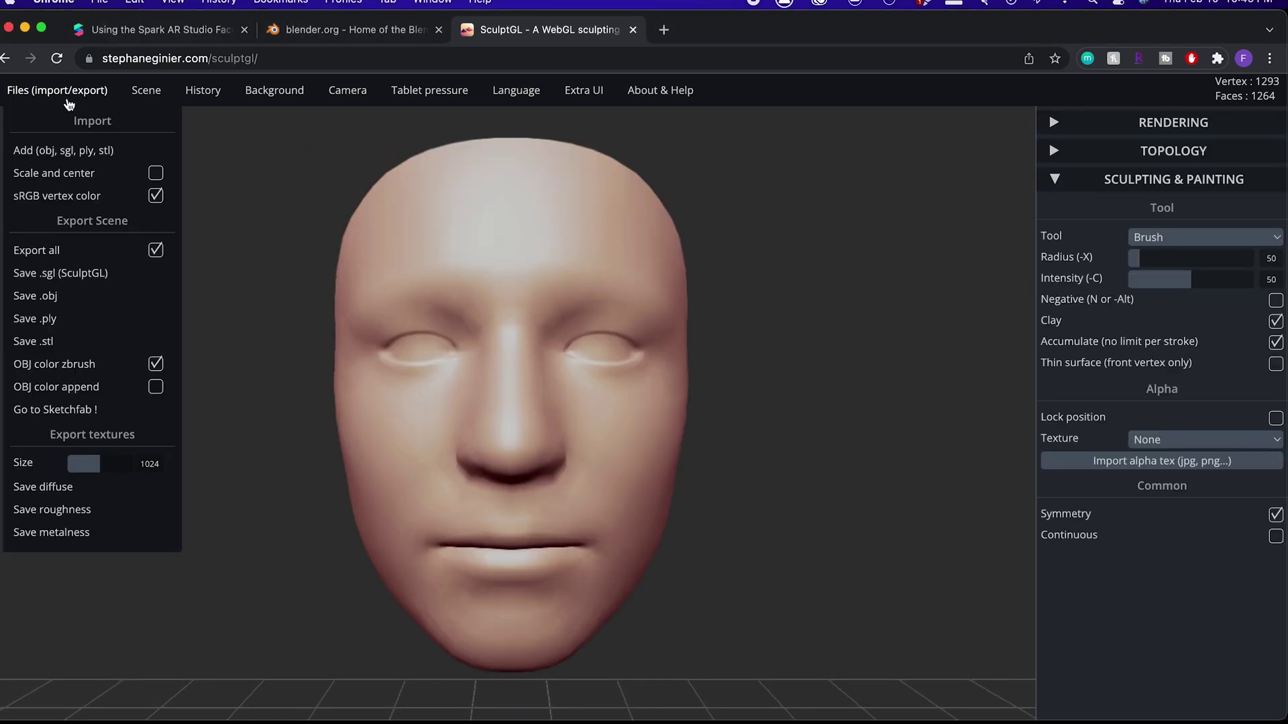
click(126, 156)
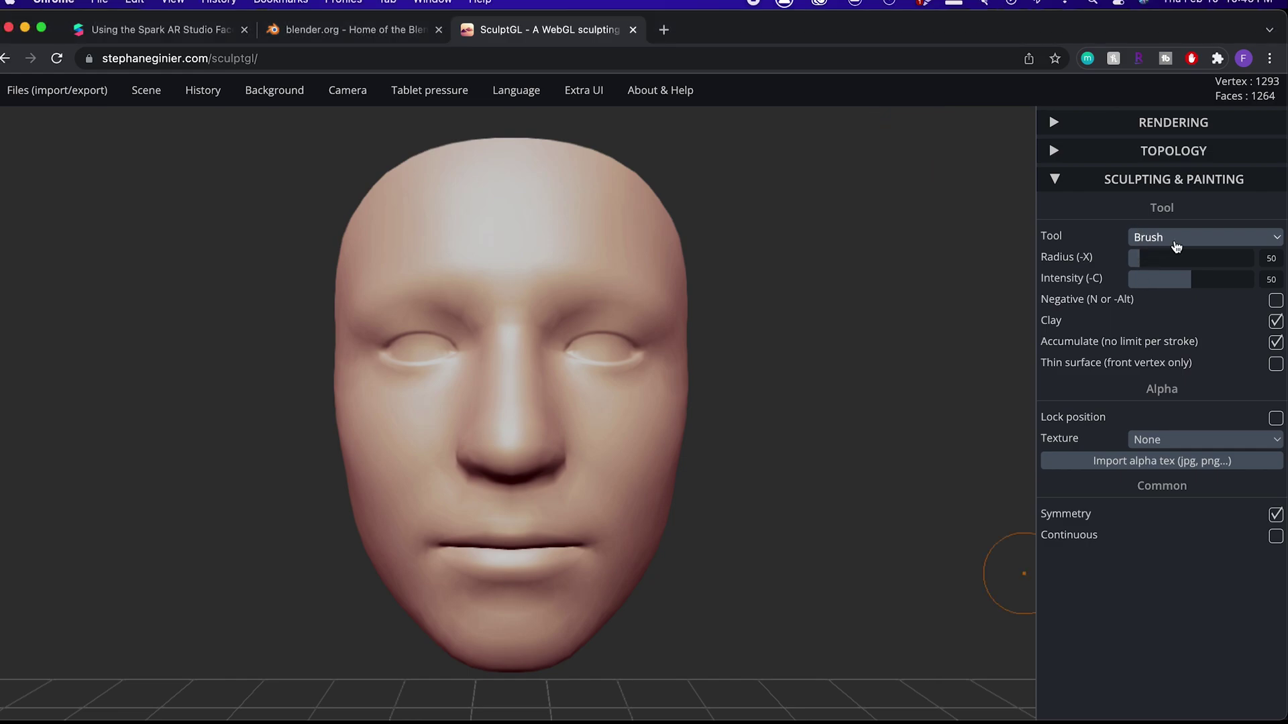
Step: Enlarge both eyes of the face mesh symmetrically with the Drag tool, starting at a radius of 80
click(1140, 237)
click(1160, 365)
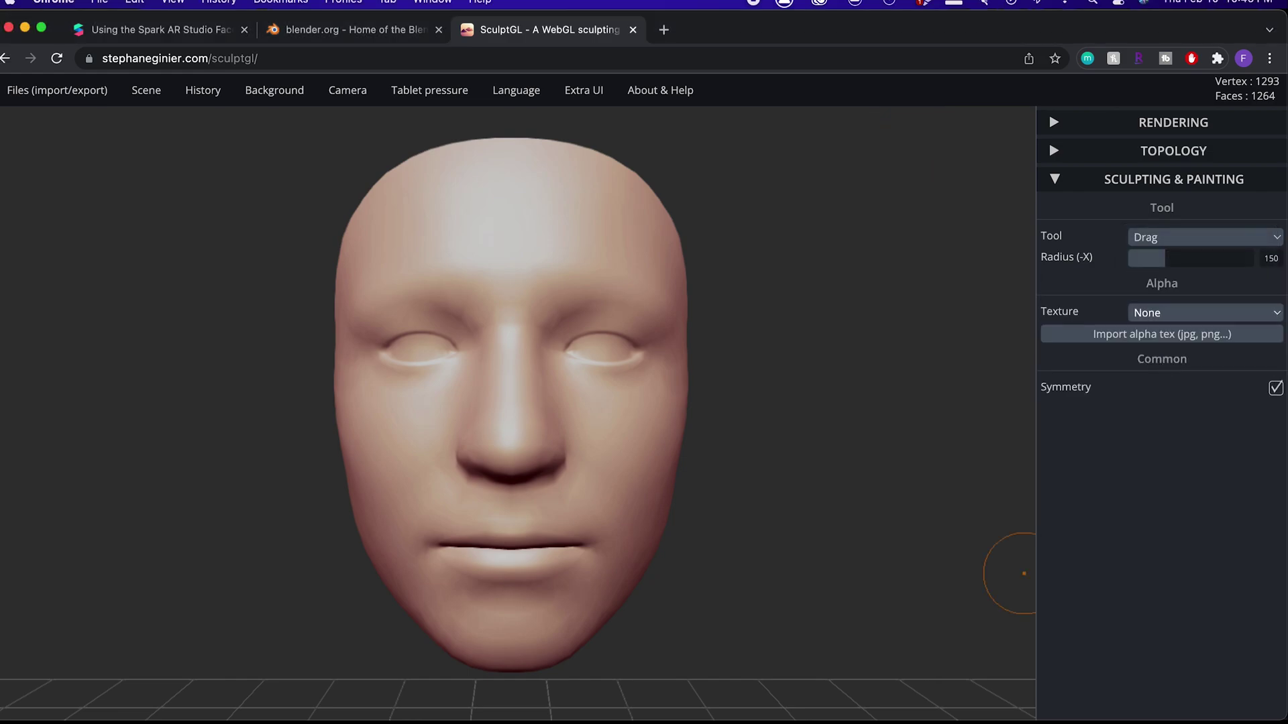
drag(1165, 260, 1138, 258)
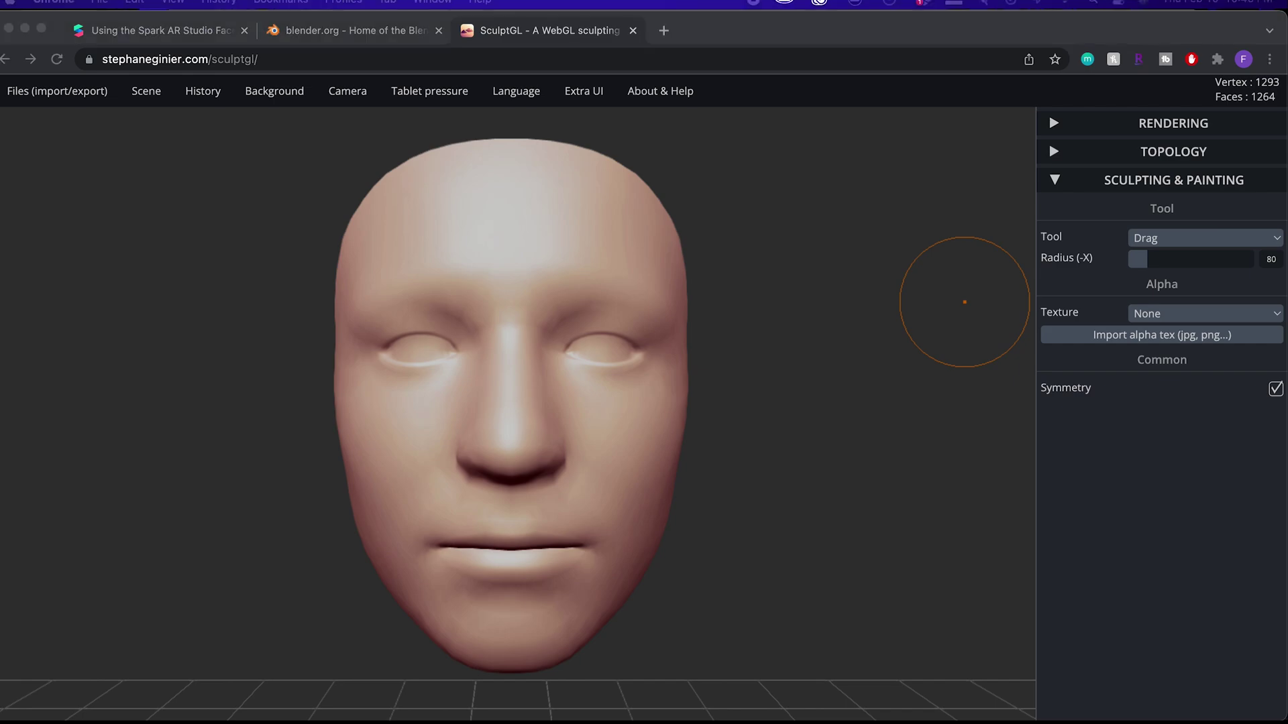
mouse_move(599, 358)
mouse_down()
mouse_move(600, 377)
mouse_move(643, 349)
mouse_up()
drag(567, 339, 570, 330)
right_drag(604, 415, 673, 438)
mouse_move(604, 469)
right_down()
mouse_move(753, 467)
mouse_move(977, 372)
right_up()
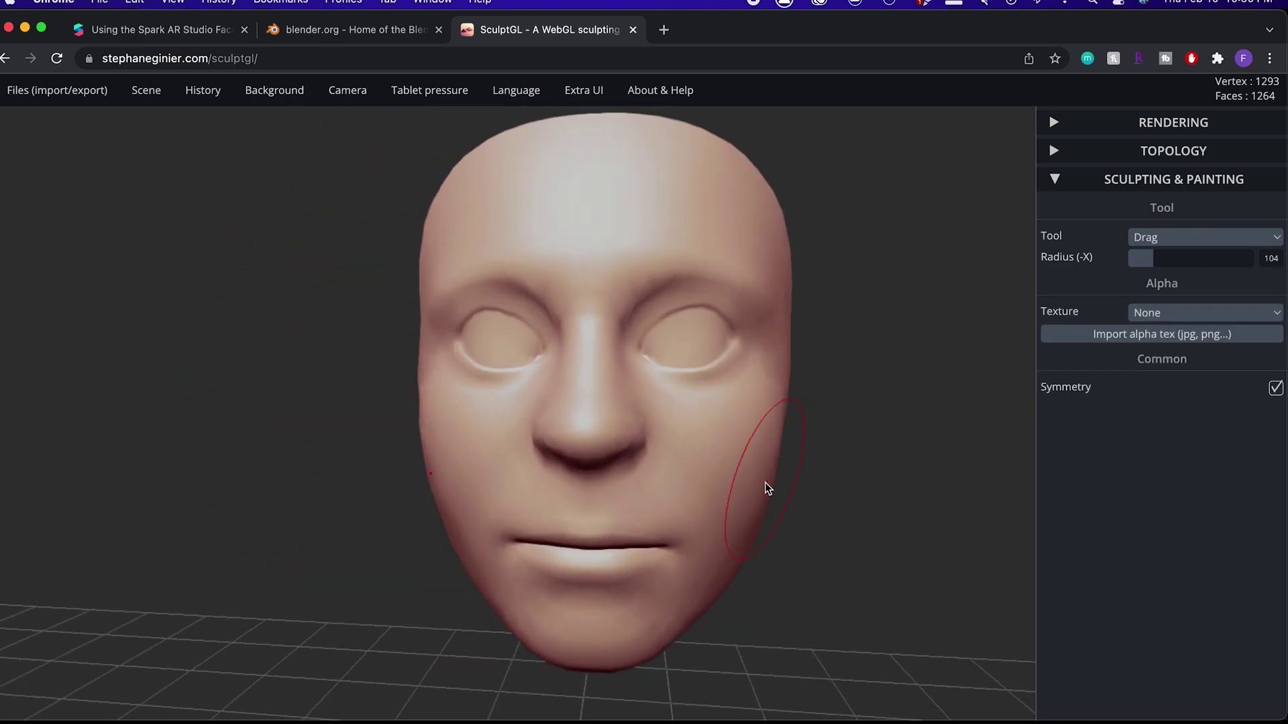
mouse_move(774, 425)
right_down()
mouse_move(920, 432)
mouse_move(771, 429)
right_up()
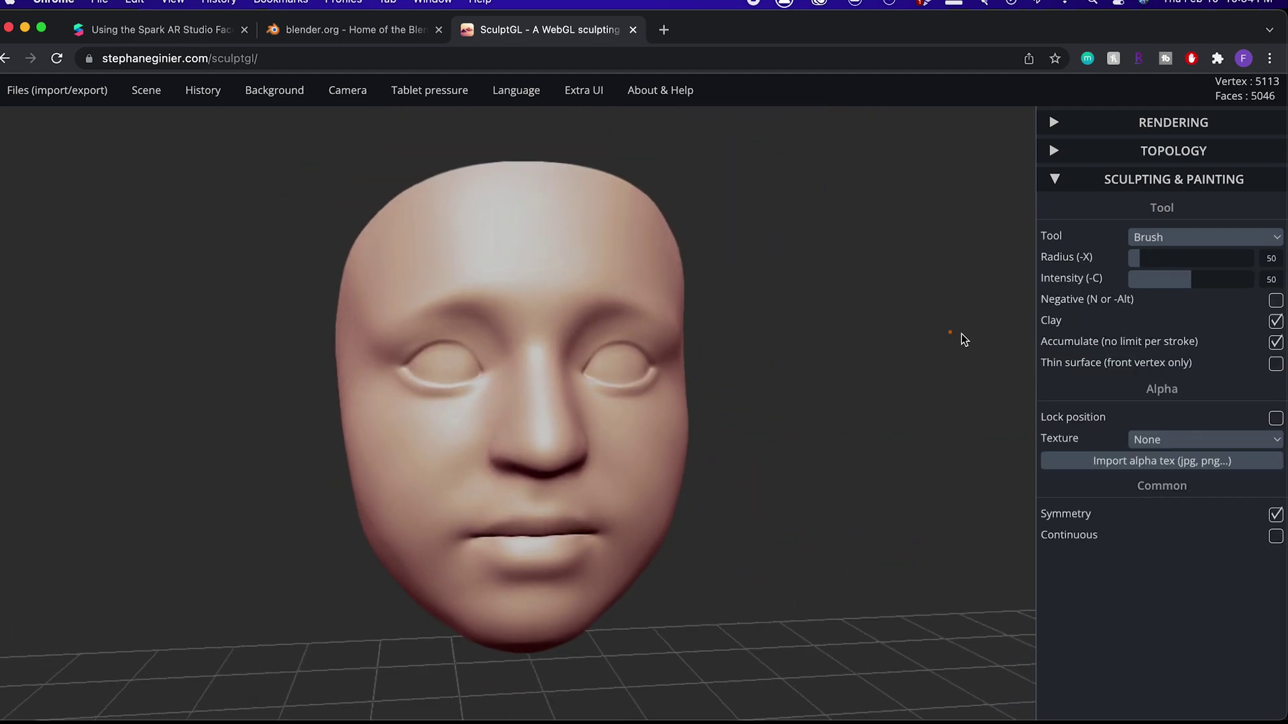
Step: Set the Brush radius to 65 and export the sculpted face mesh as an OBJ file
right_drag(961, 340, 779, 469)
key(x)
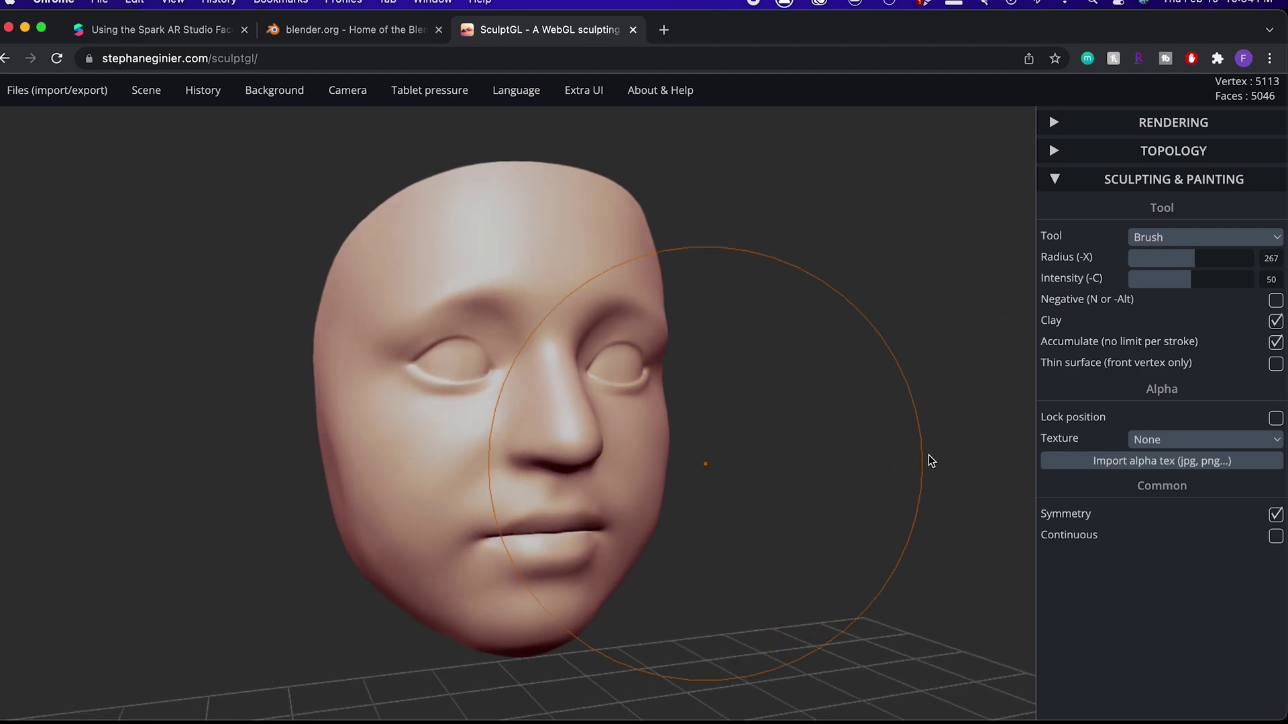
key(x)
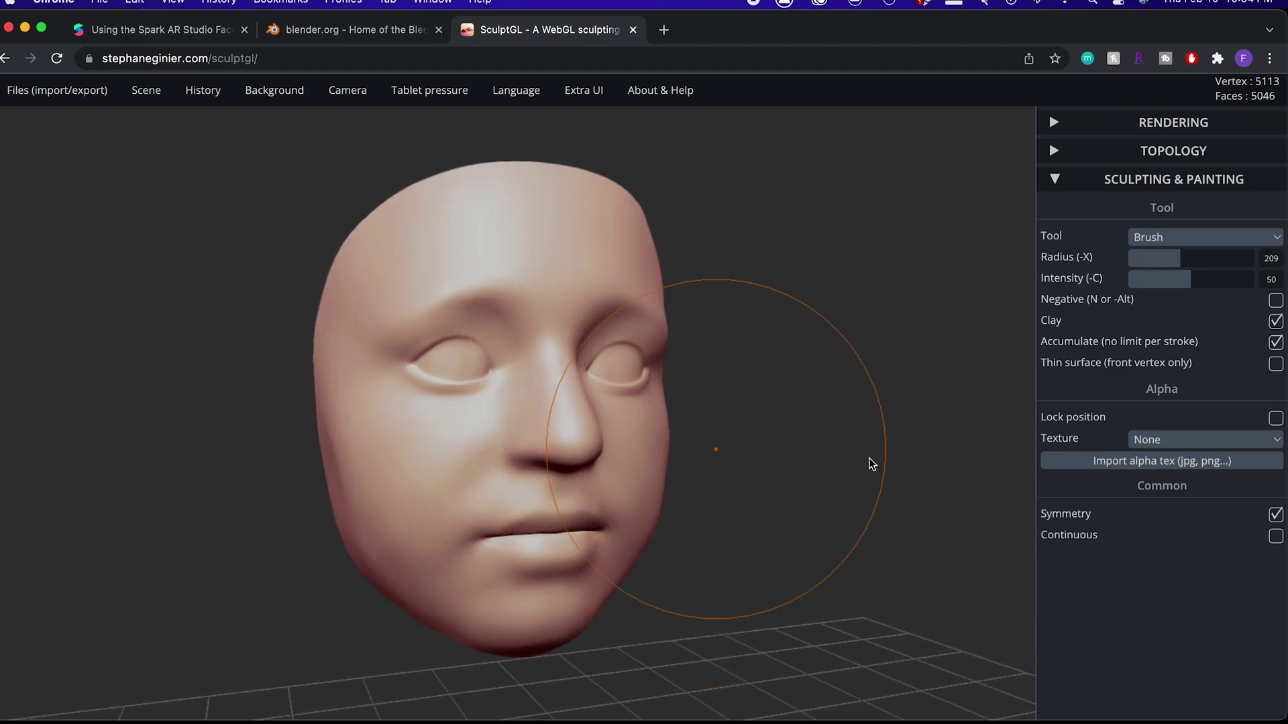
mouse_move(791, 345)
mouse_down()
mouse_move(581, 316)
mouse_move(615, 434)
mouse_move(893, 346)
mouse_up()
click(21, 99)
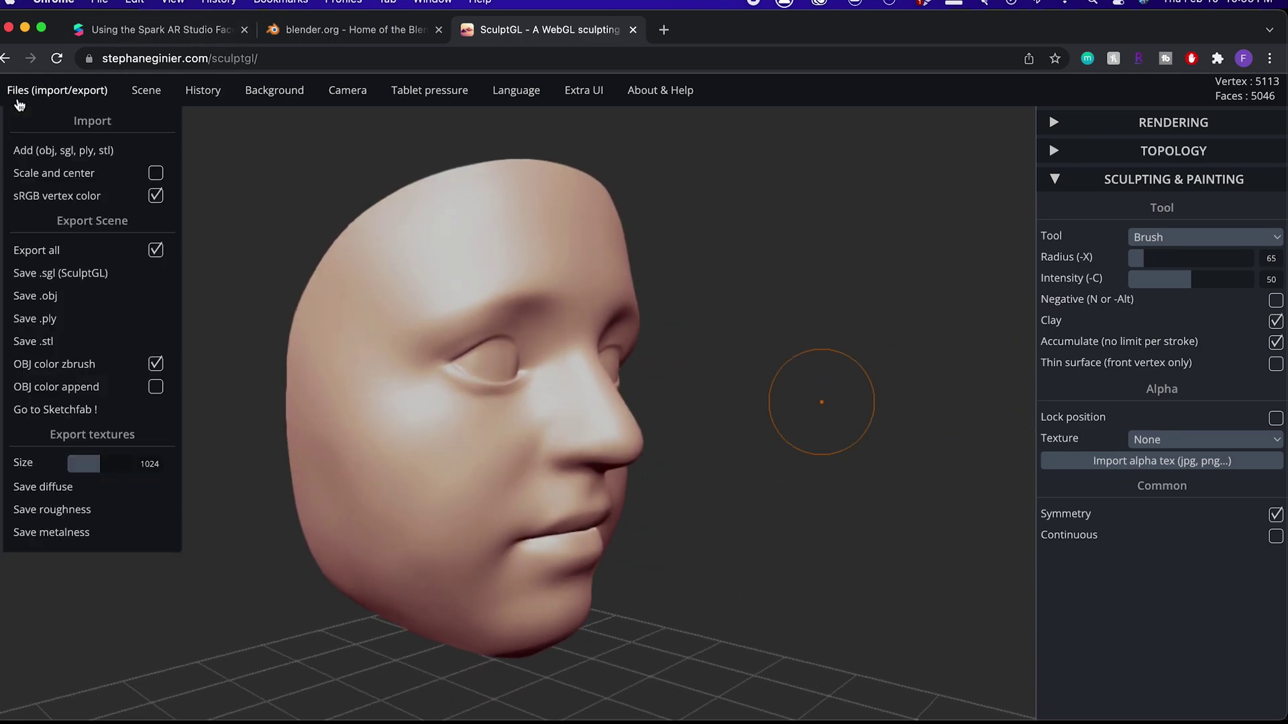
click(48, 297)
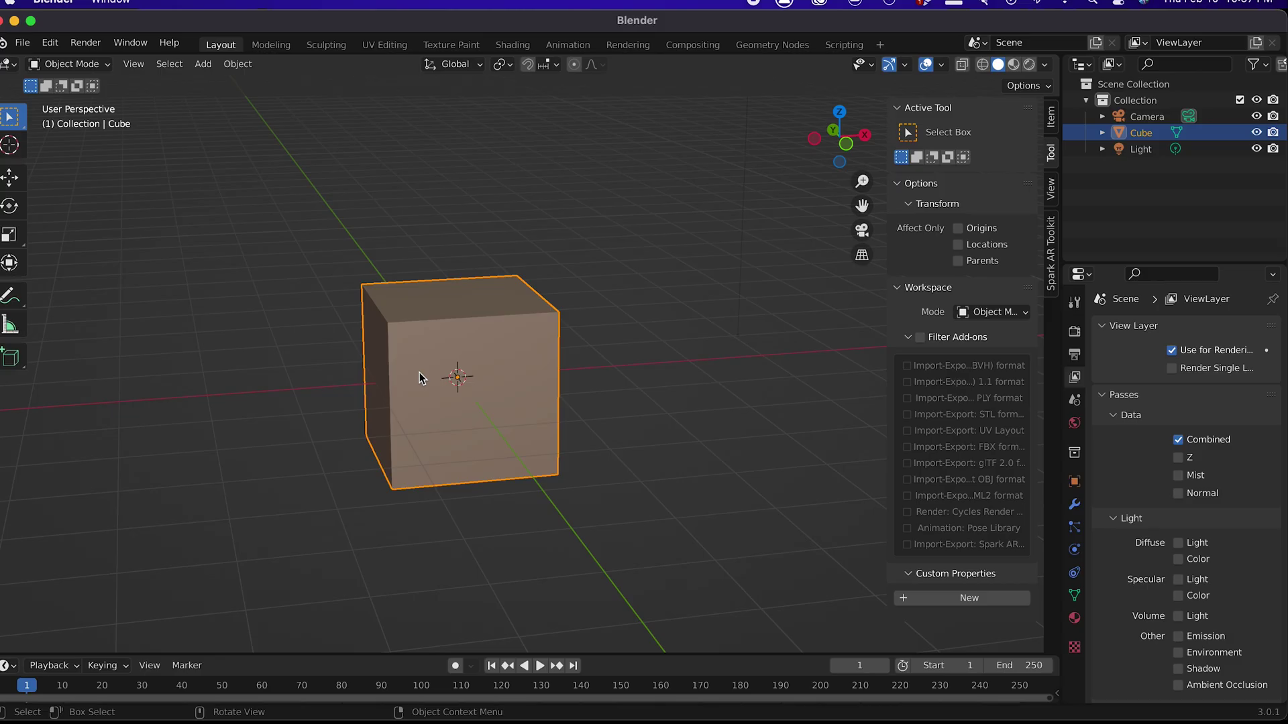
Step: In Blender, delete the default cube and import the OBJ face mesh from the Mesh folder of FaceAssets
key(x)
click(420, 373)
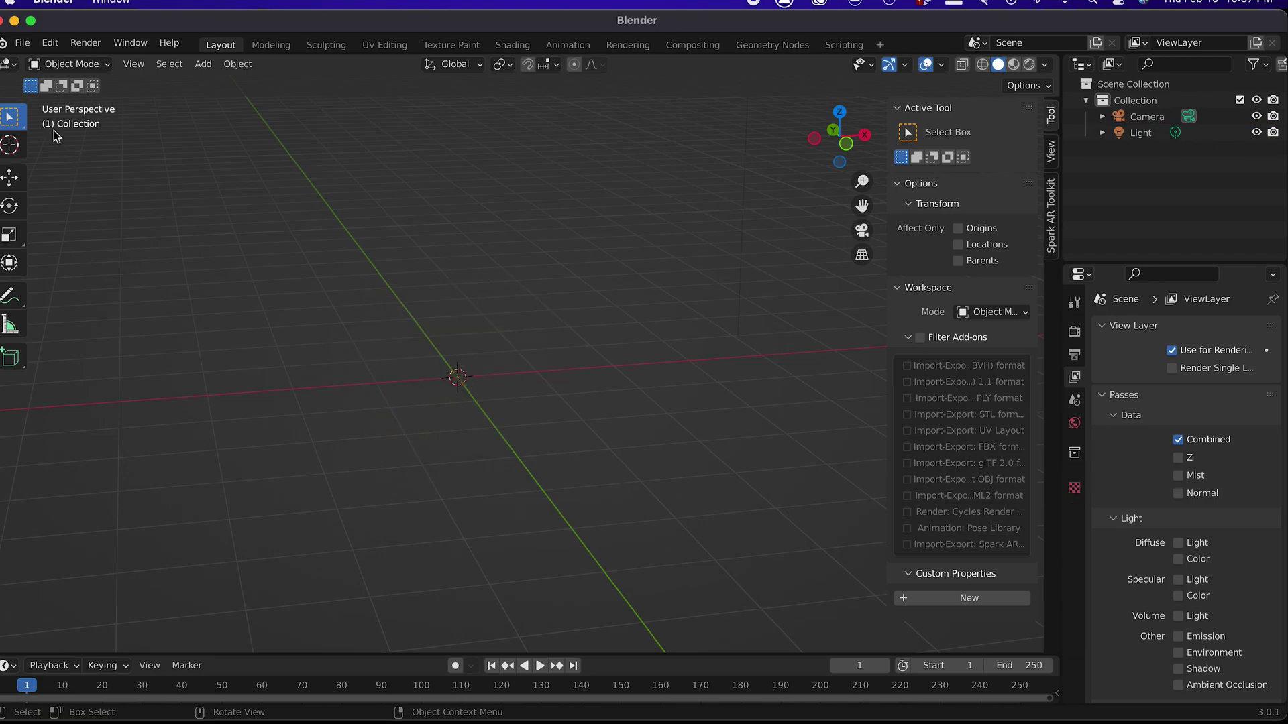
click(26, 42)
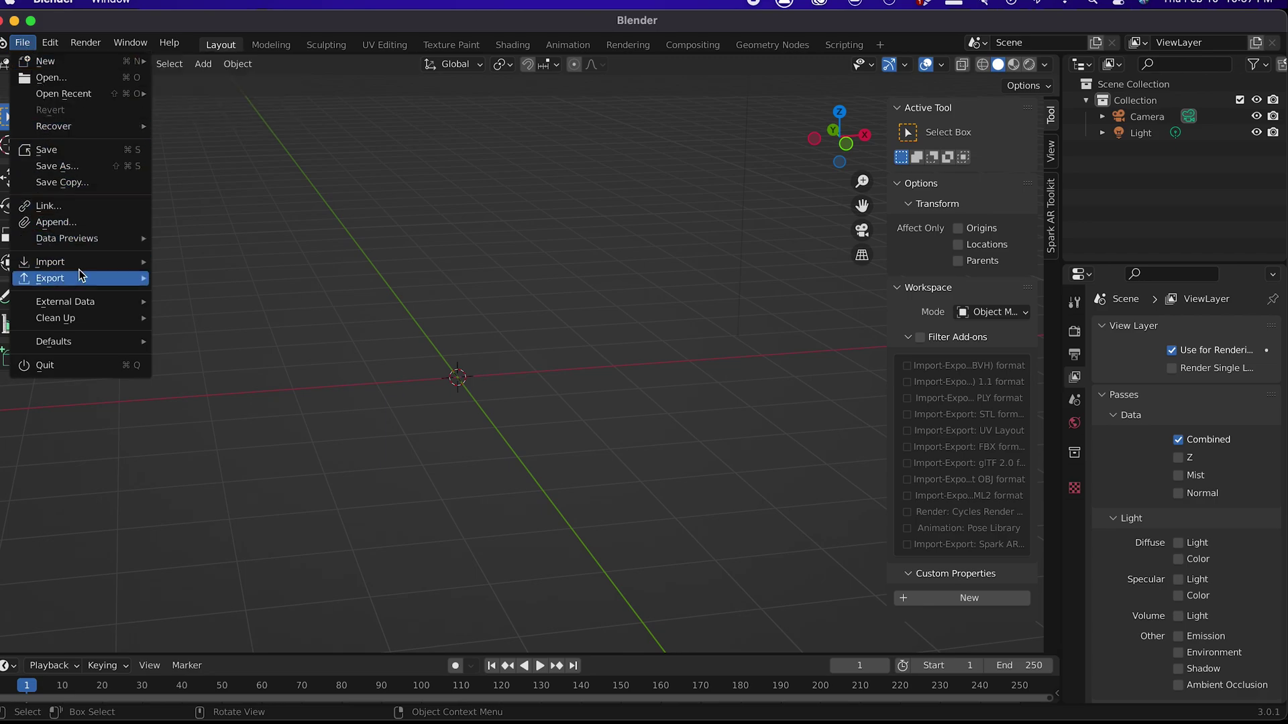
mouse_move(84, 266)
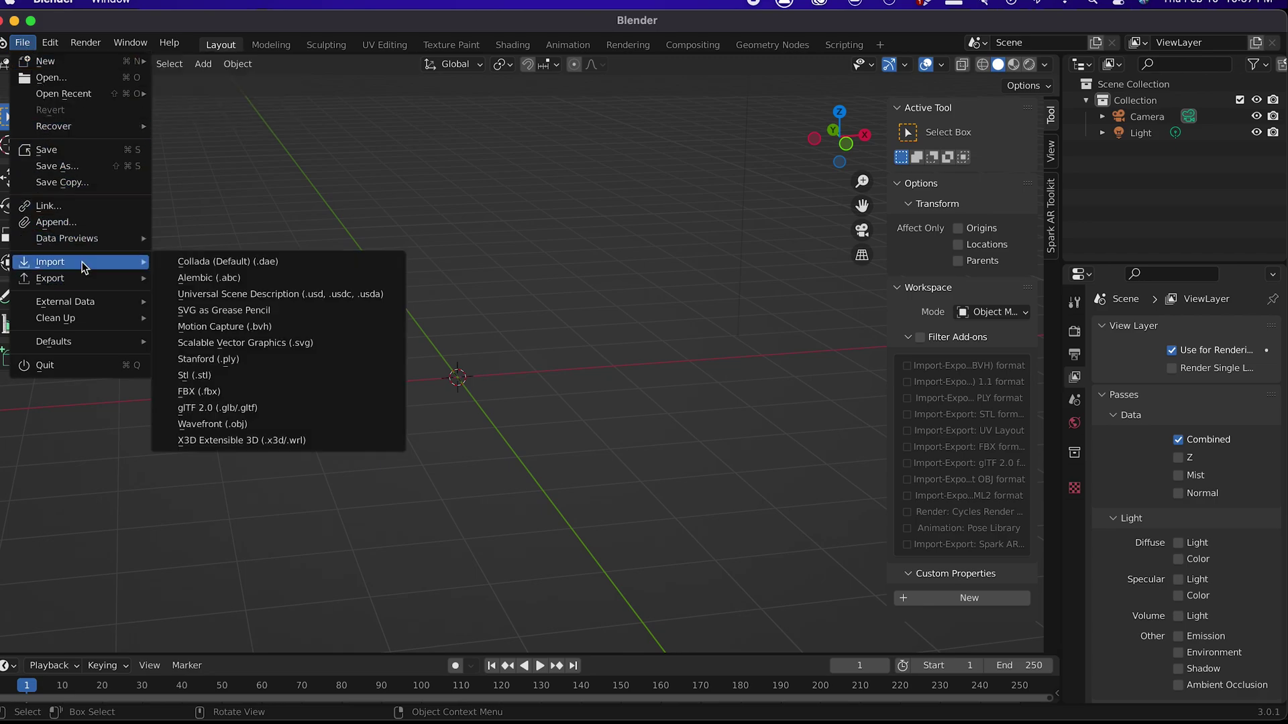
click(225, 425)
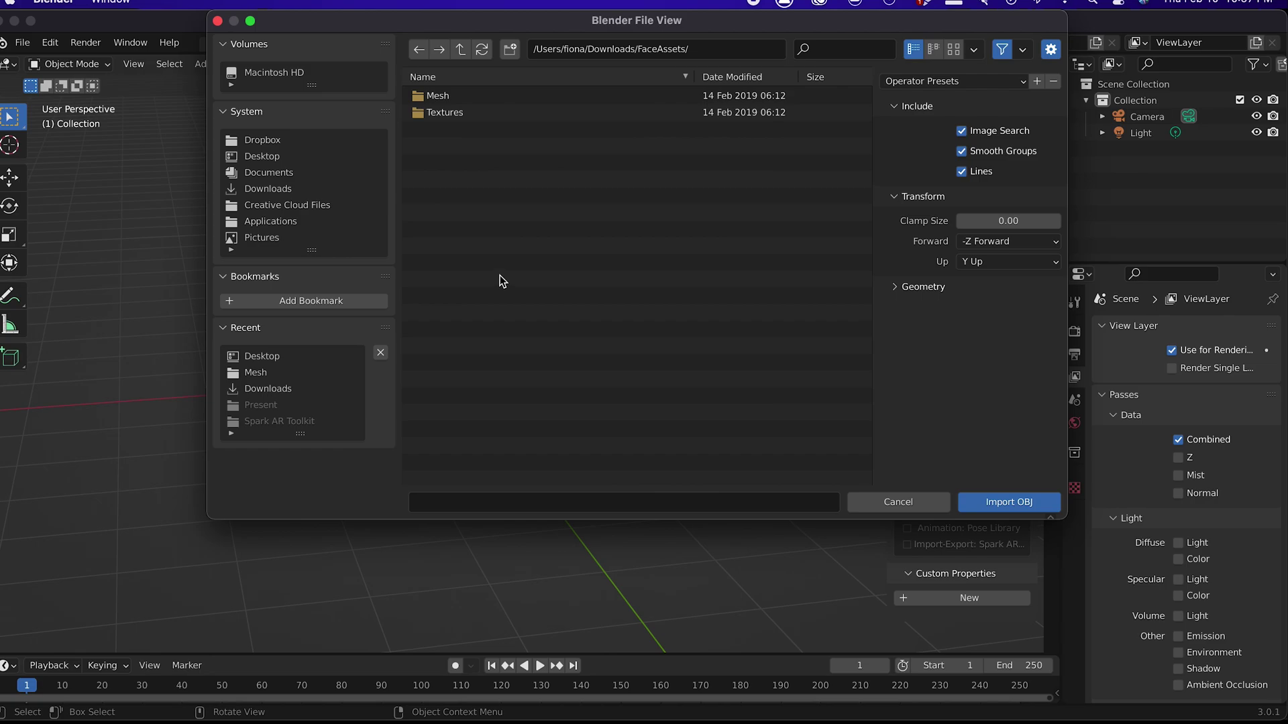
click(439, 96)
double_click(462, 96)
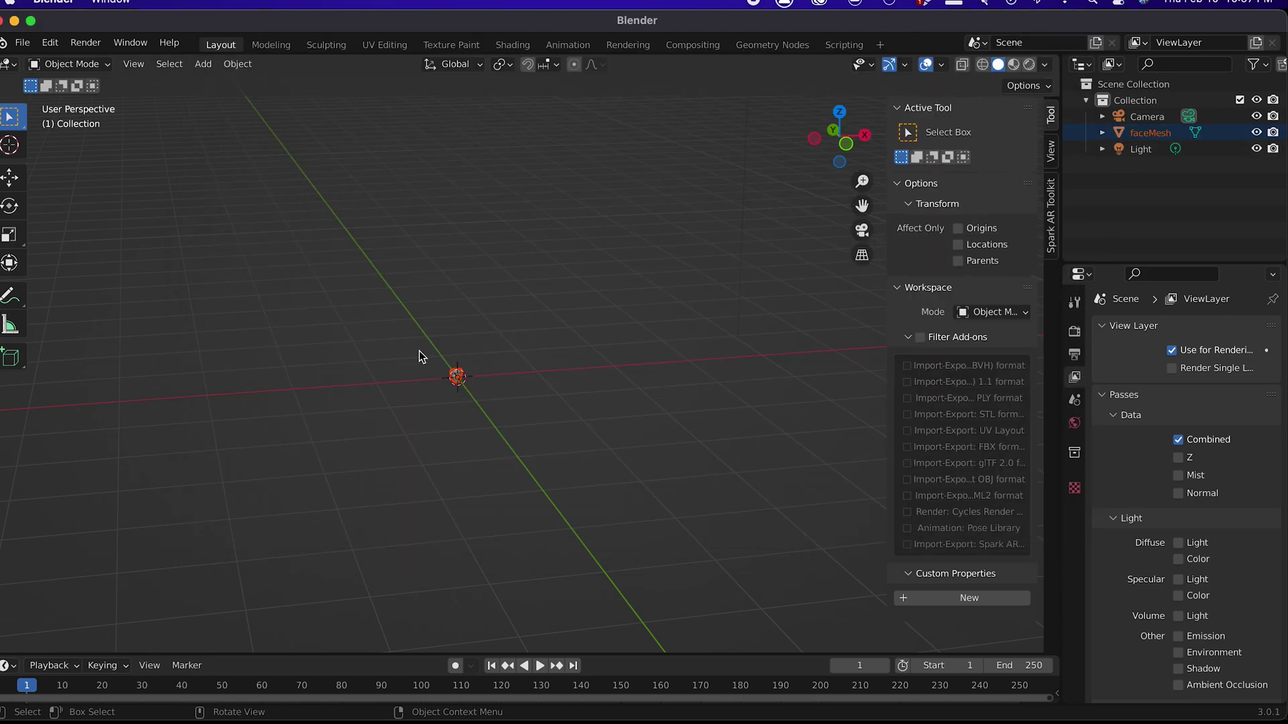
Step: Select the imported face mesh and switch it to Sculpt Mode
shift+middle_drag(517, 357, 563, 377)
click(563, 377)
scroll(463, 298, up, 3)
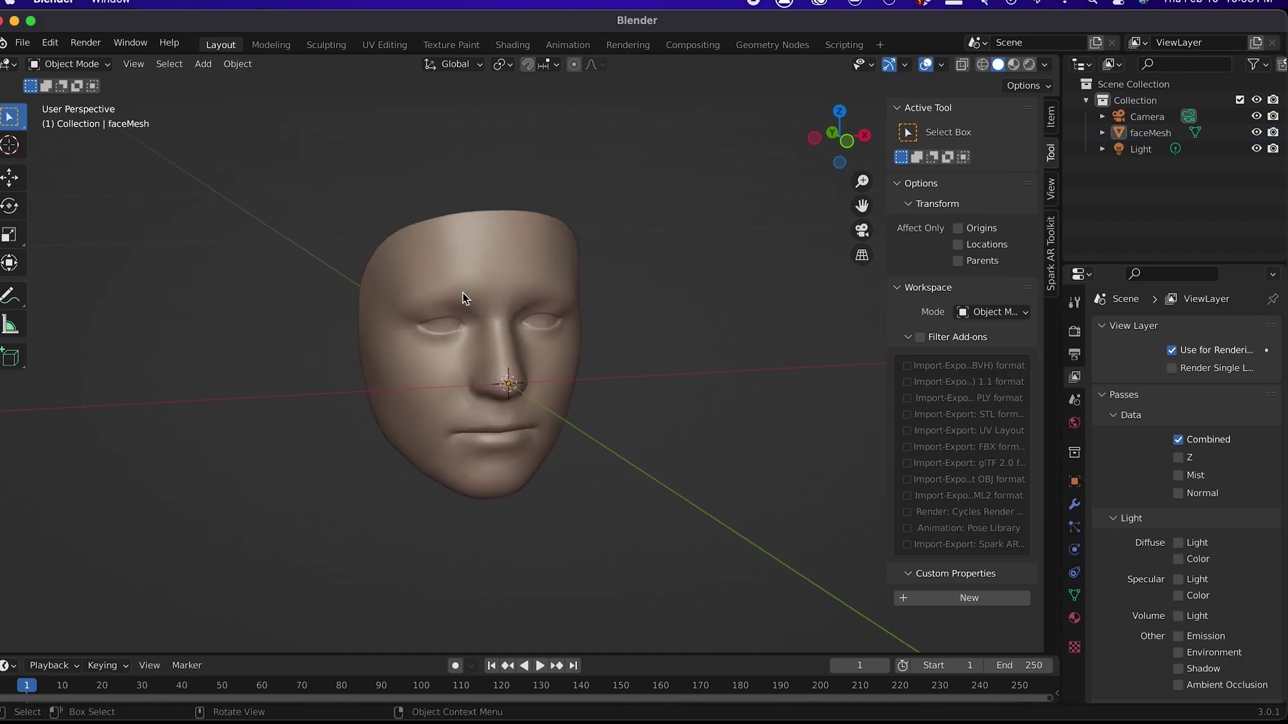
click(462, 292)
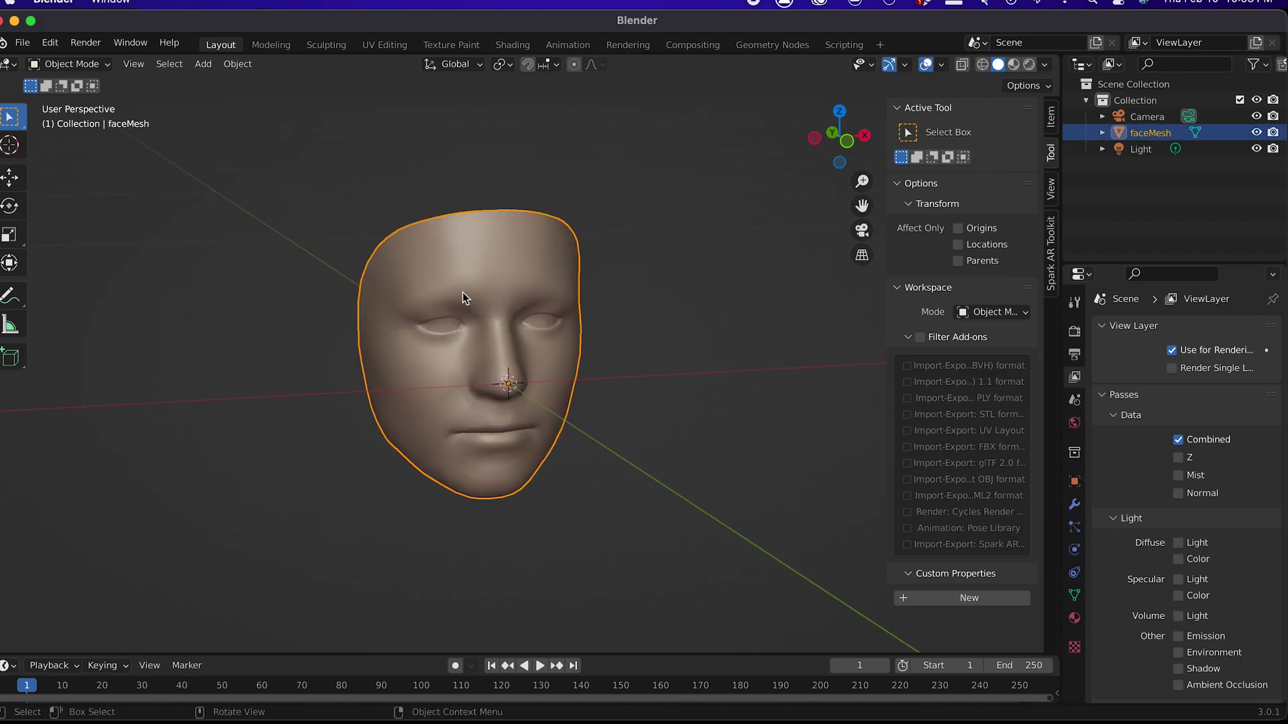
click(47, 67)
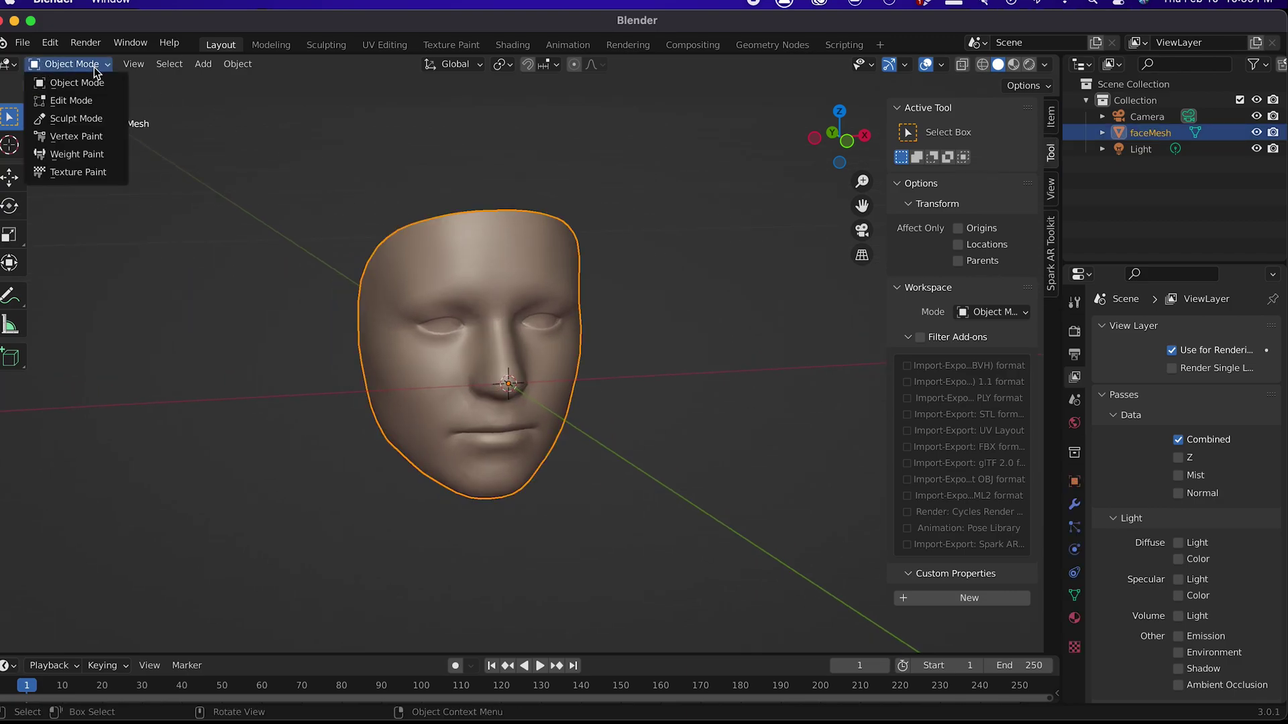
click(89, 121)
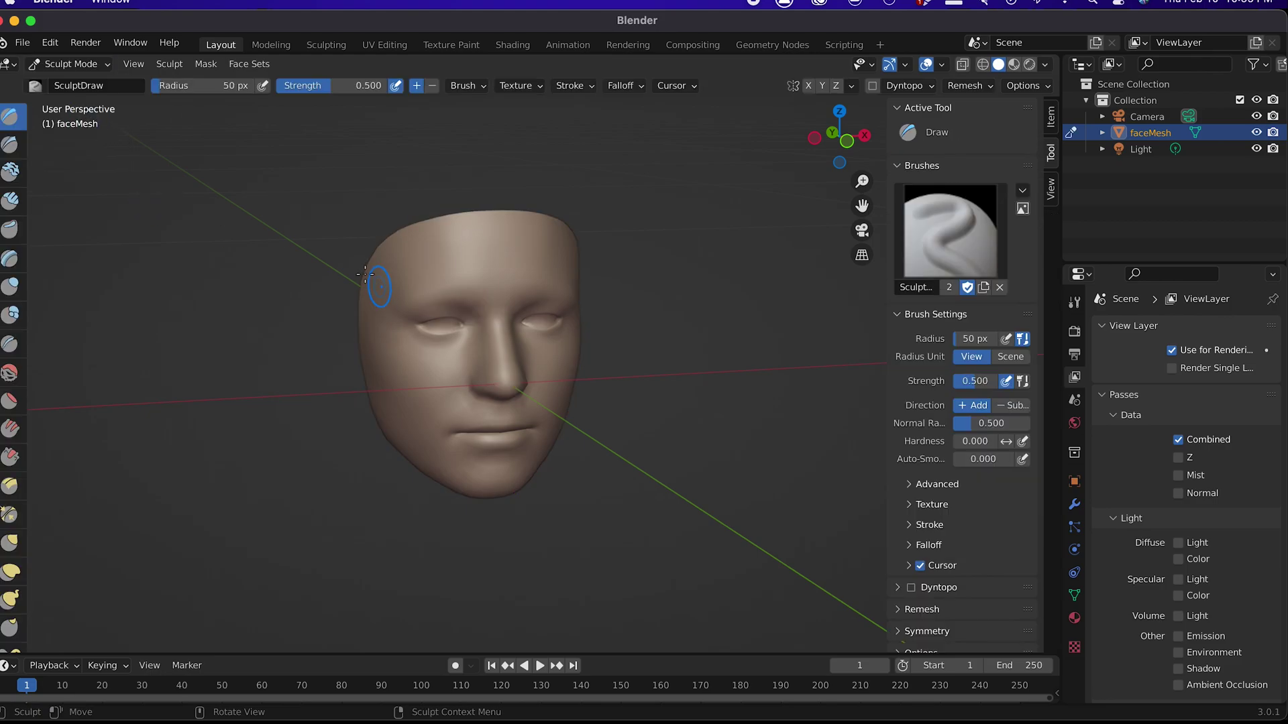
Step: Align to the front orthographic view, enable X-axis mirroring for sculpting and choose the Elastic Deform brush
key(KP_1)
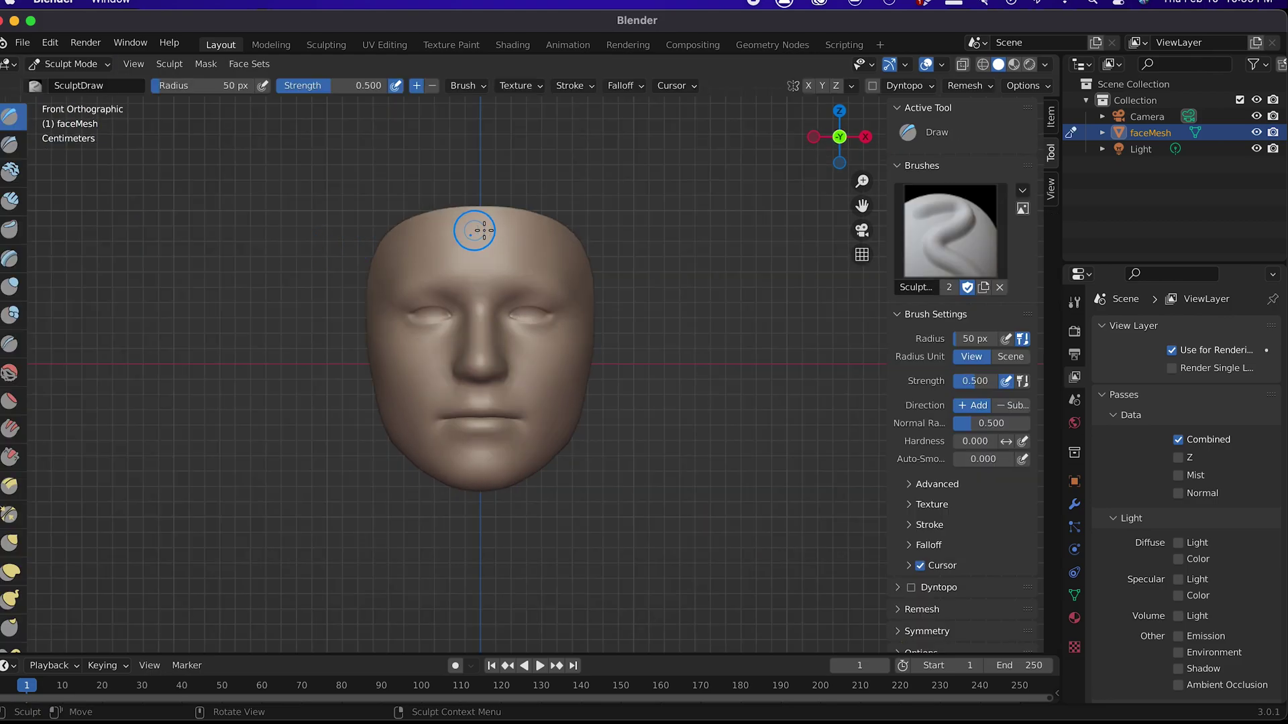
middle_drag(472, 230, 844, 132)
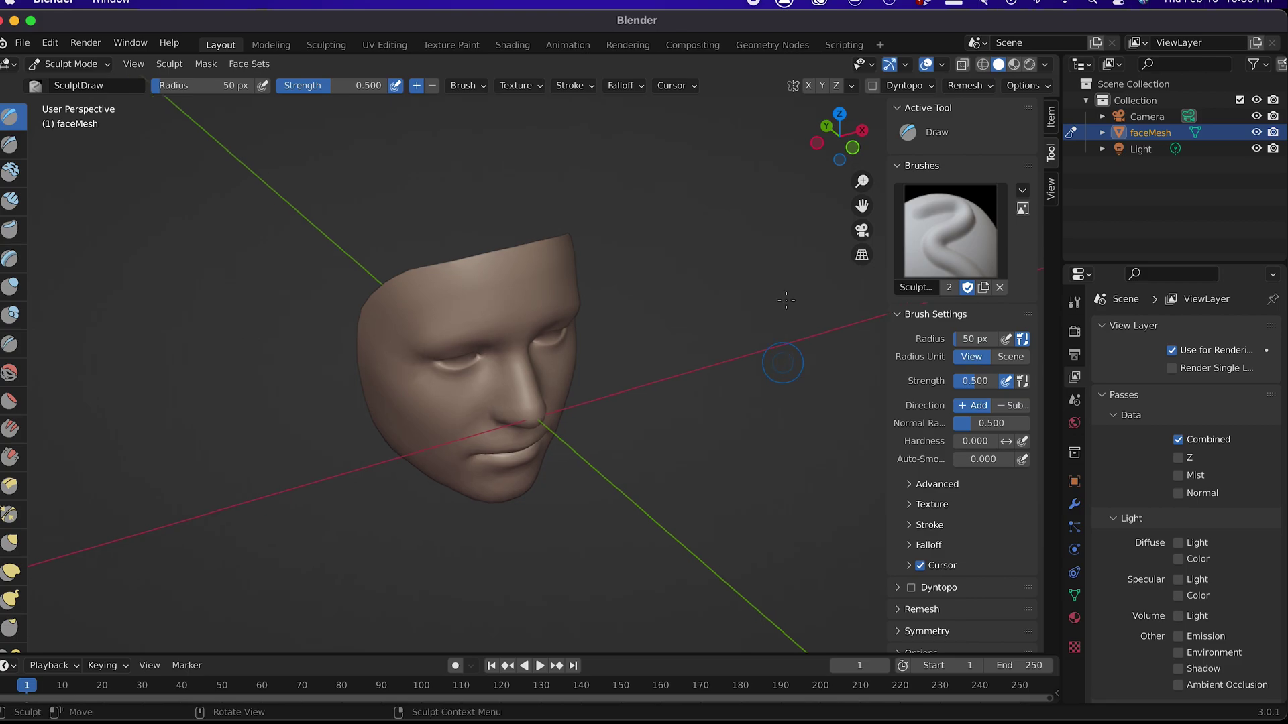
click(851, 147)
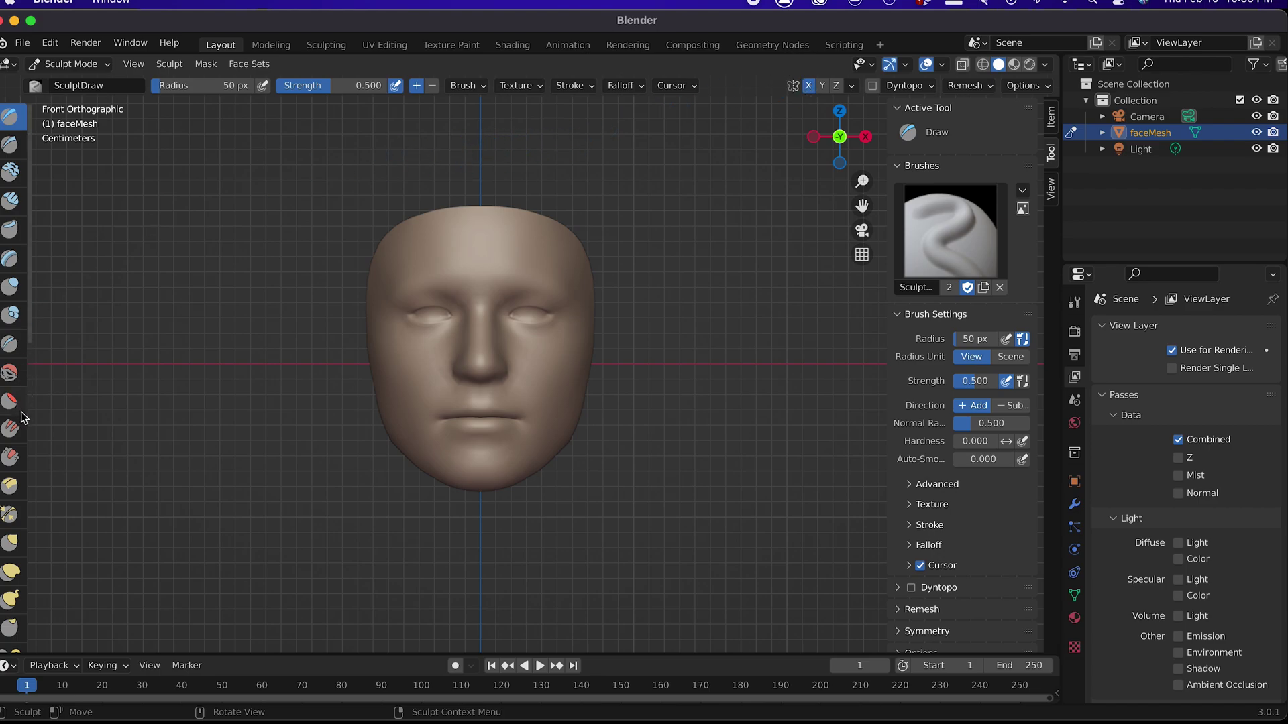
scroll(14, 429, down, 3)
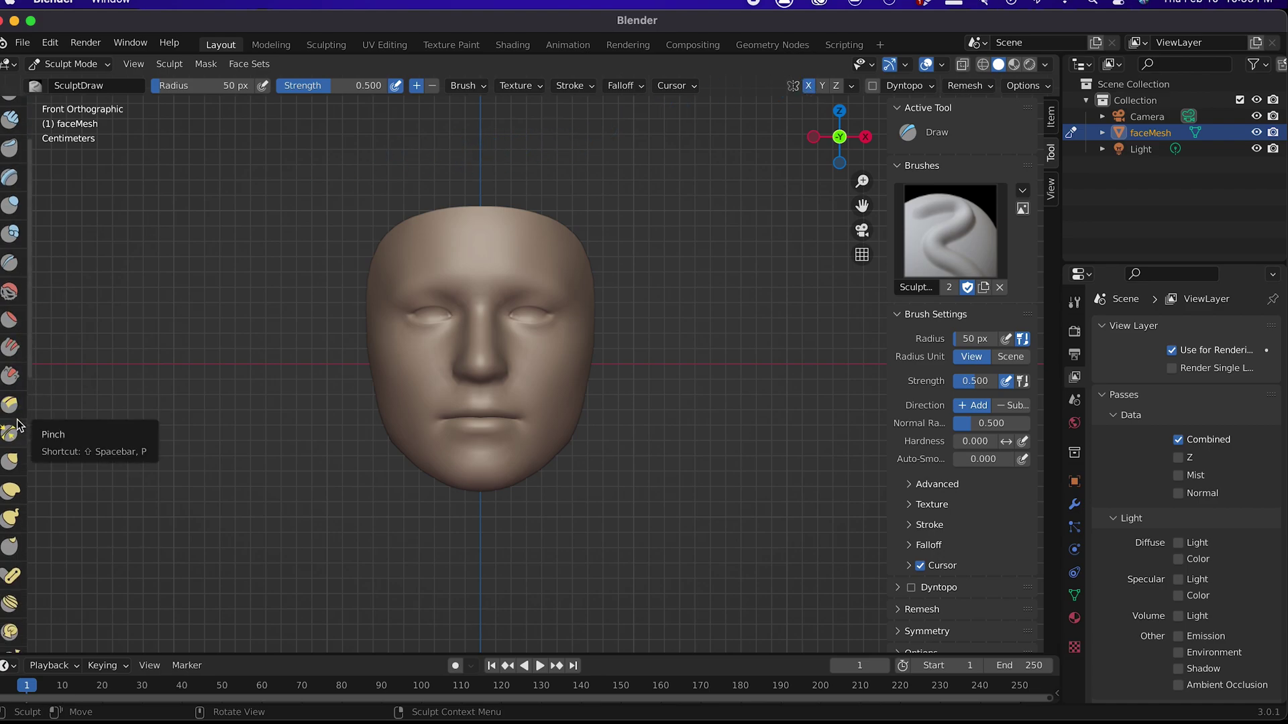
click(11, 493)
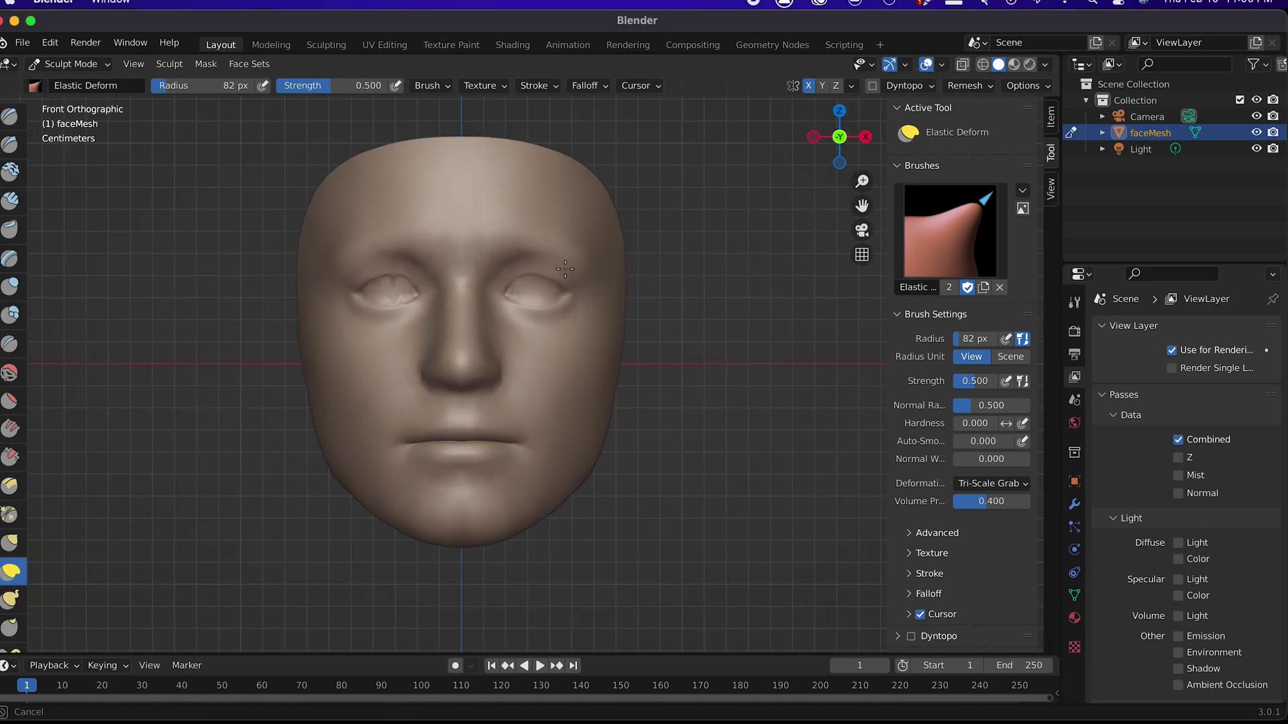
Step: Reshape the eyes of the face mesh with the Elastic Deform brush and return to Object Mode
key(f)
click(510, 349)
drag(514, 305, 517, 299)
click(98, 65)
click(96, 81)
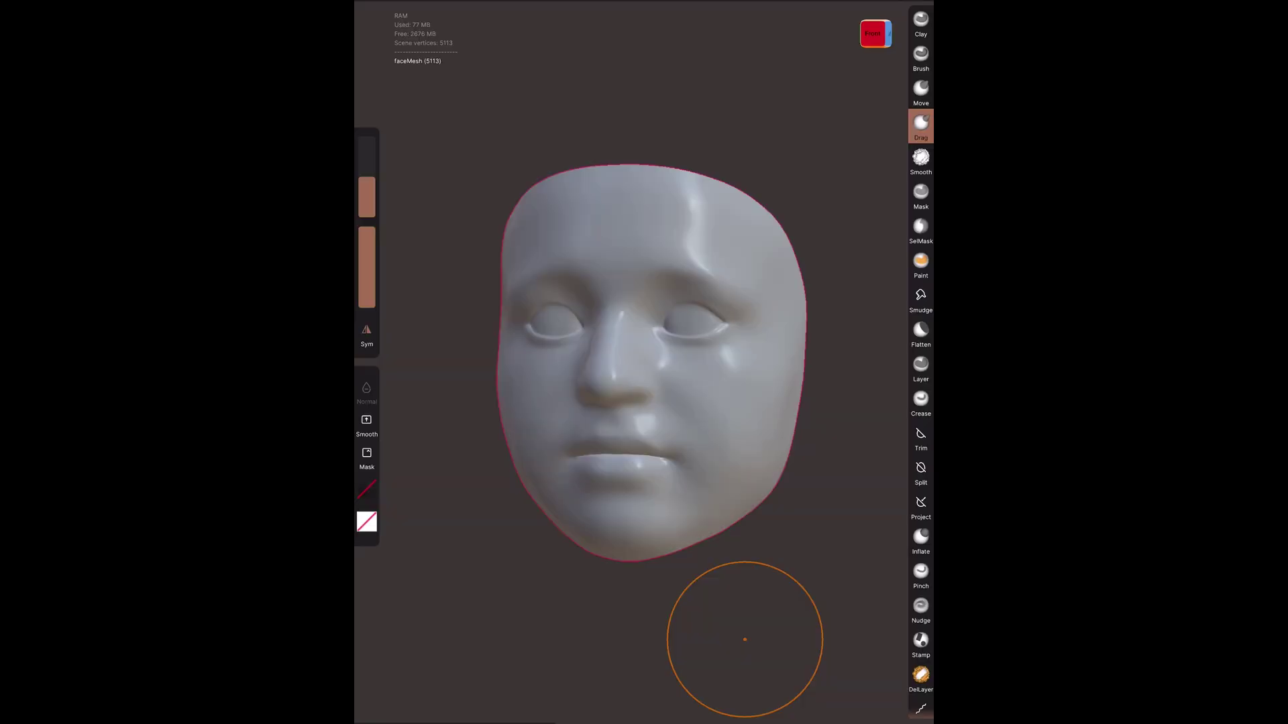
mouse_move(742, 638)
mouse_down()
mouse_move(643, 627)
mouse_move(696, 670)
mouse_up()
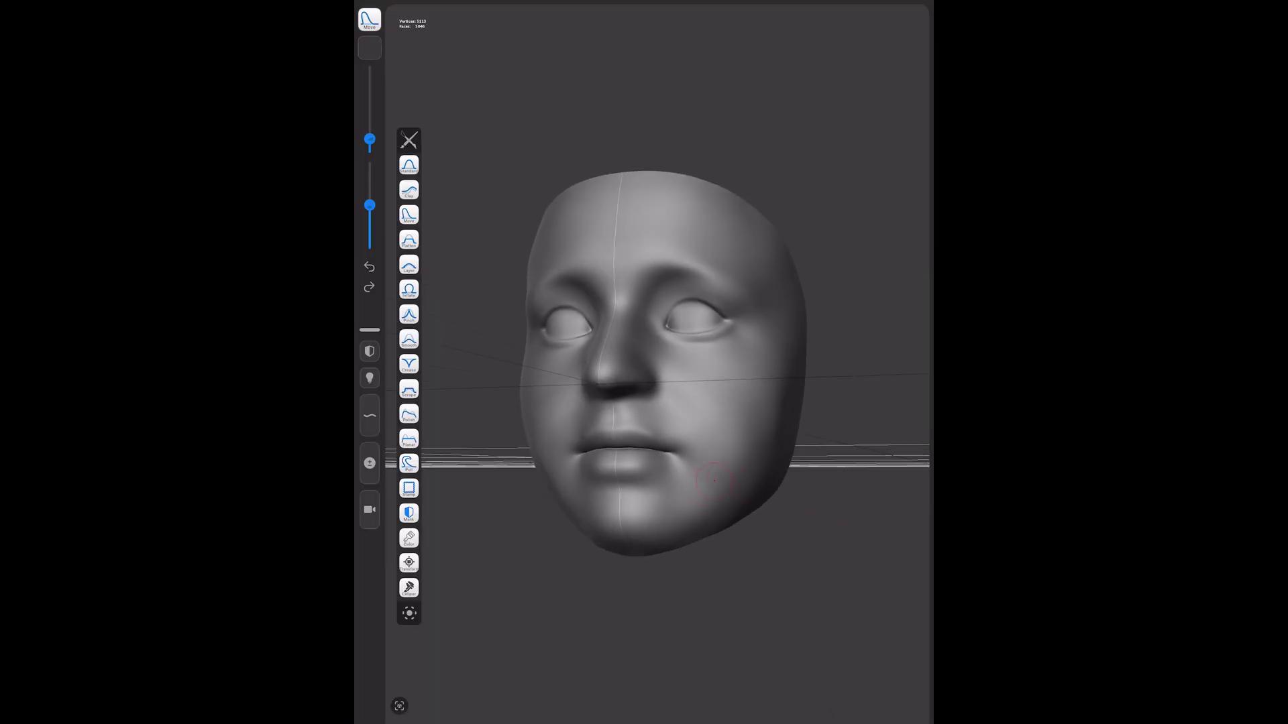
mouse_move(714, 480)
mouse_down()
mouse_move(714, 429)
mouse_move(671, 456)
mouse_move(704, 477)
mouse_up()
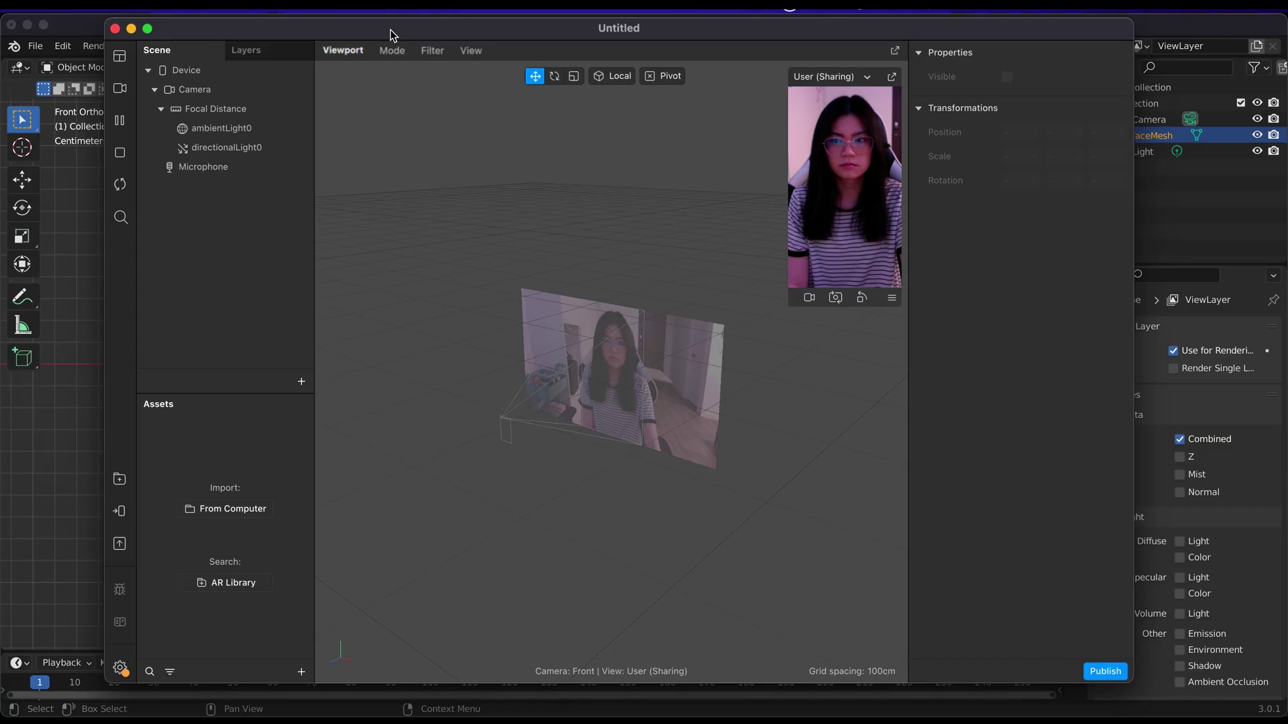
Step: Switch to the untitled Spark AR Studio project and import bbface.obj from the baby face deformation folder into its assets
double_click(390, 30)
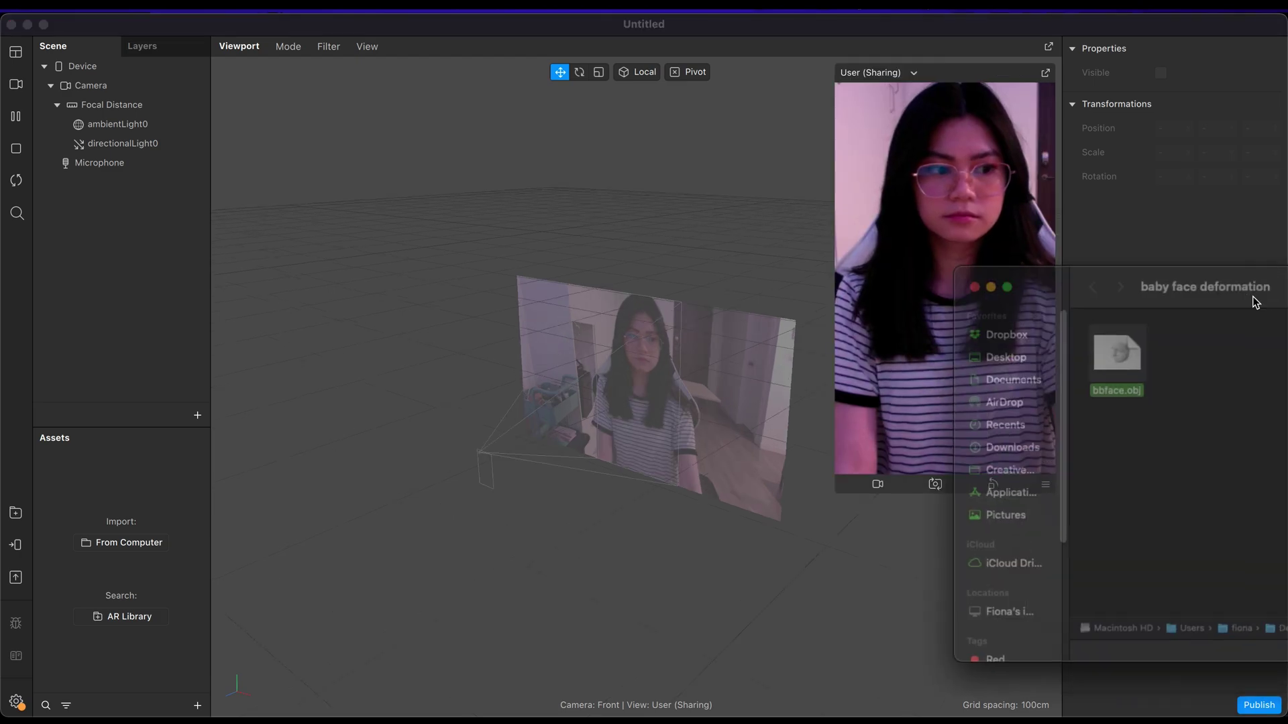
drag(1256, 303, 1047, 289)
drag(886, 340, 71, 517)
click(70, 517)
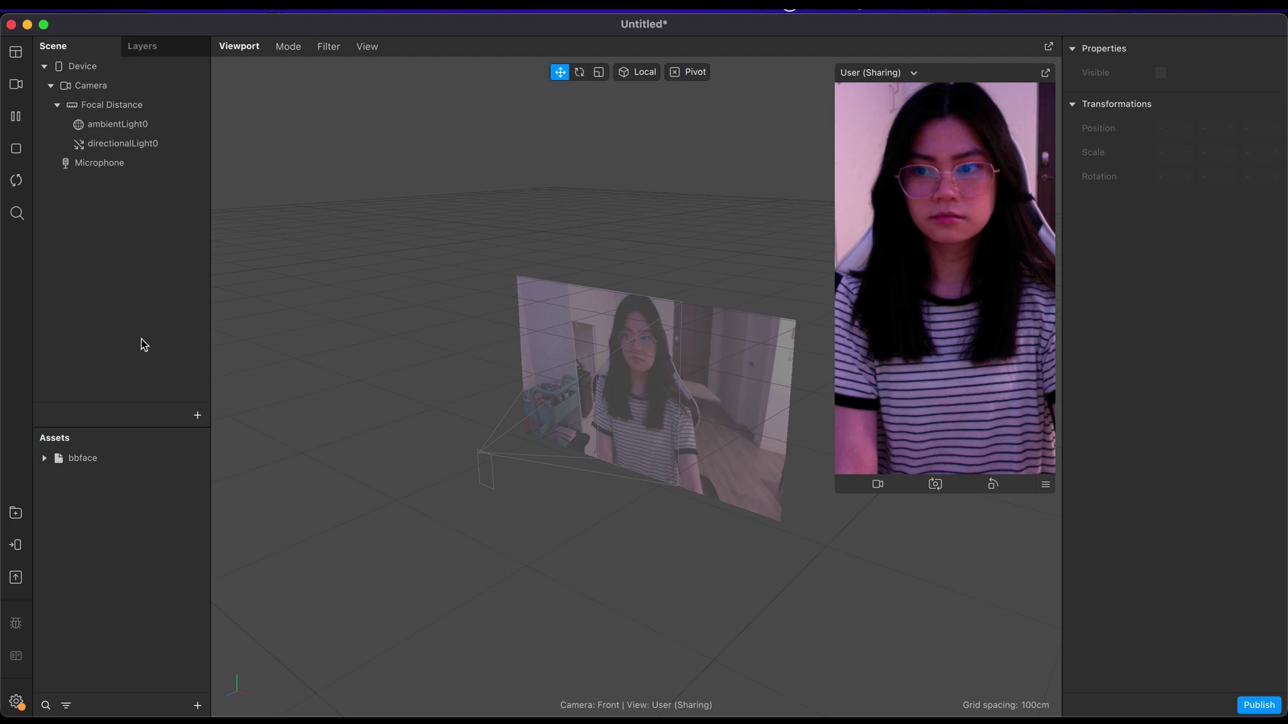
Step: Insert a Face Mesh into the scene and add bbface as its deformation object
click(197, 415)
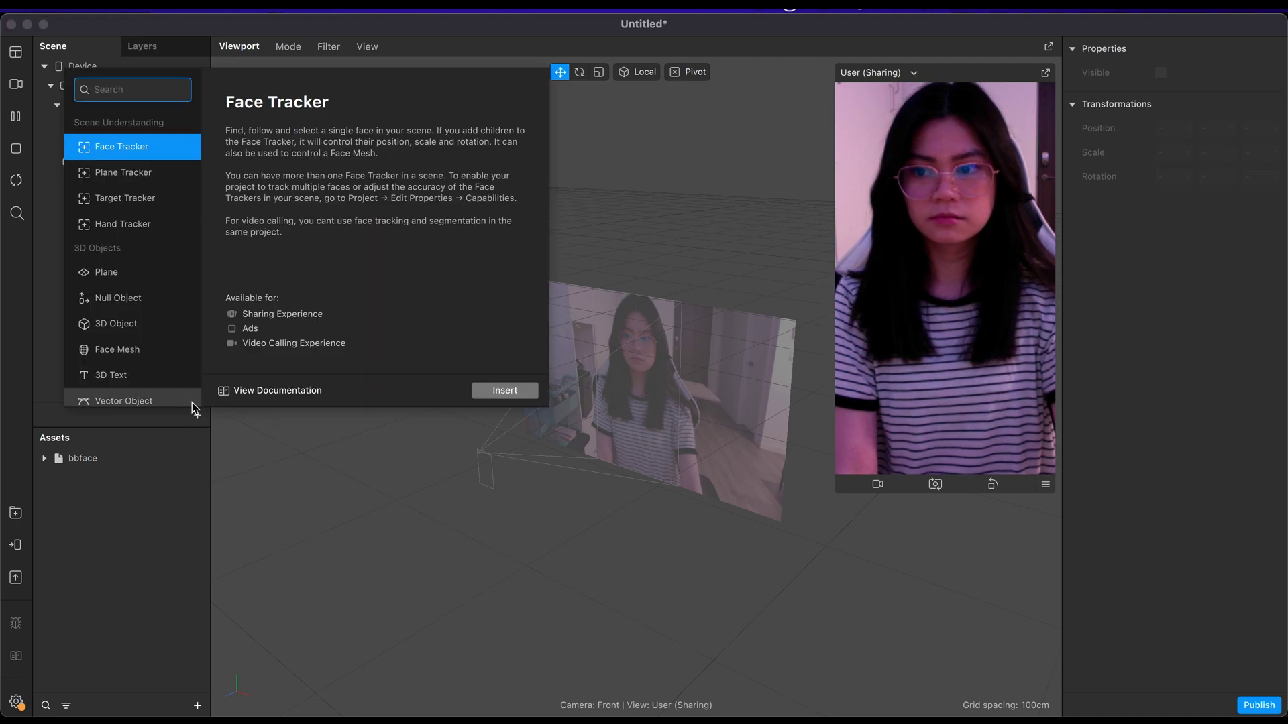
click(139, 348)
double_click(138, 349)
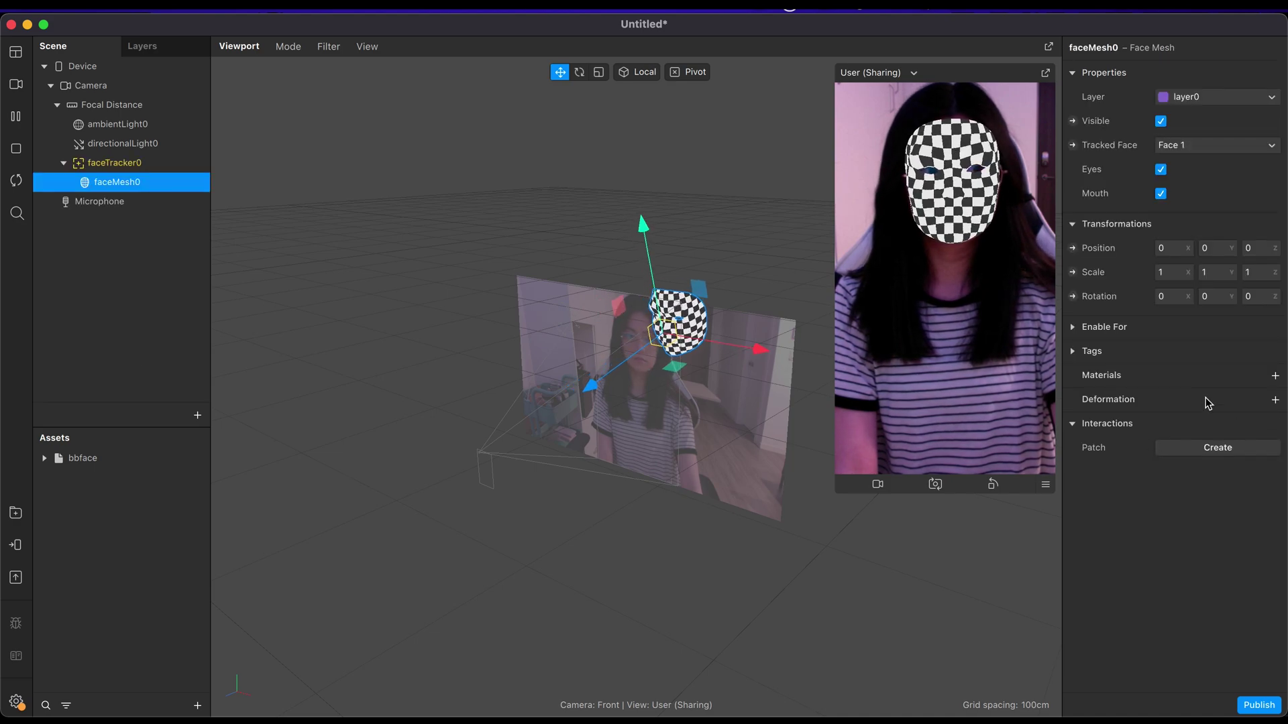
click(1274, 402)
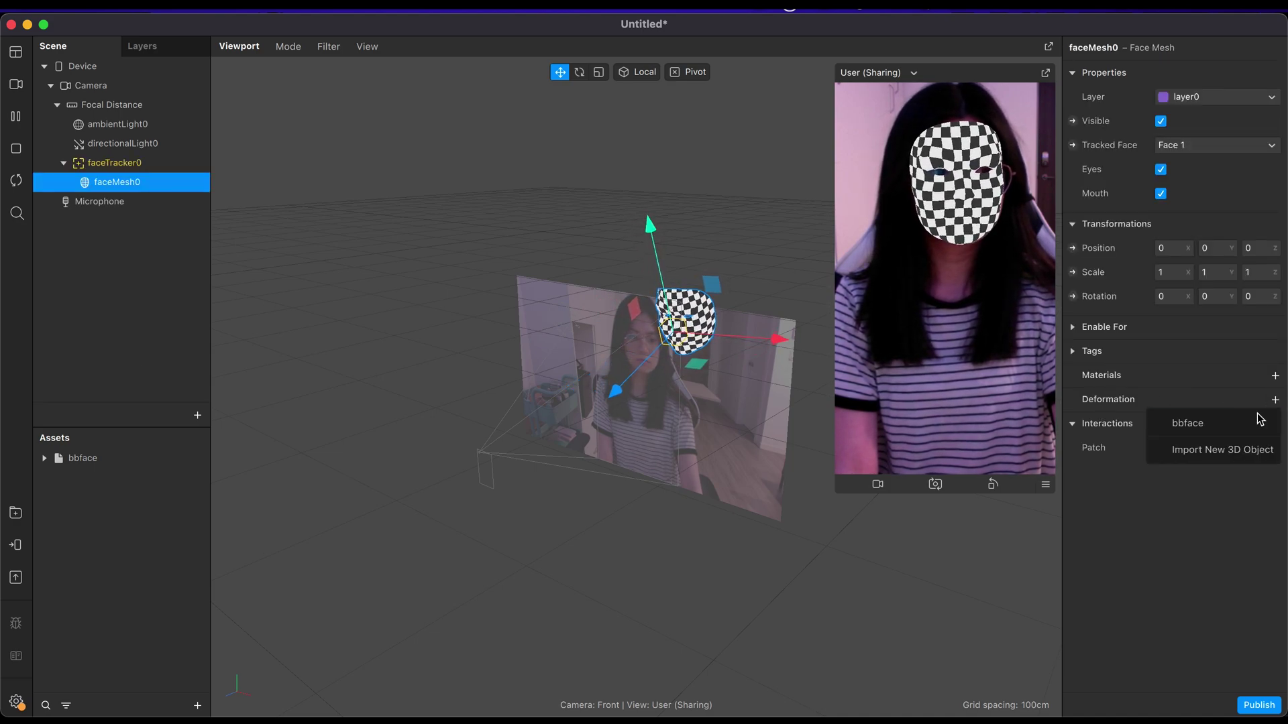
click(1201, 425)
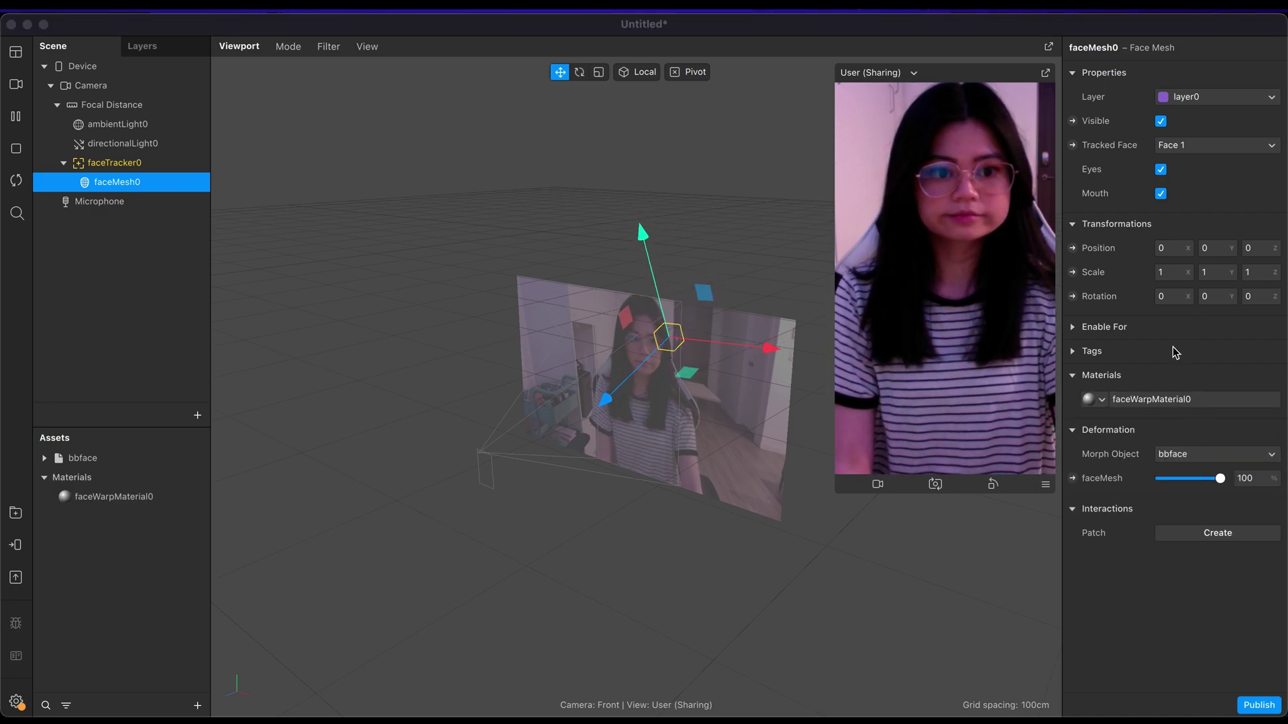
Step: Enlarge the camera preview and set the face mesh's deformation strength to 0
drag(835, 487, 784, 544)
click(163, 183)
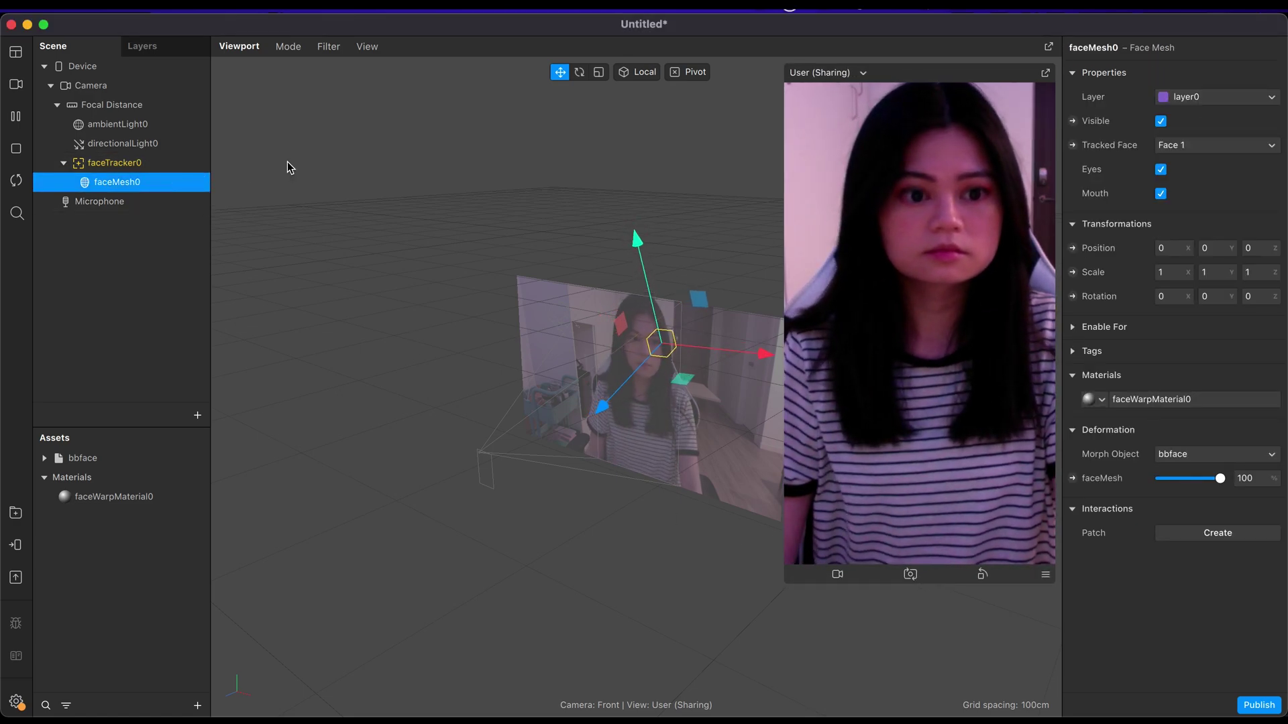
drag(1218, 481, 1162, 476)
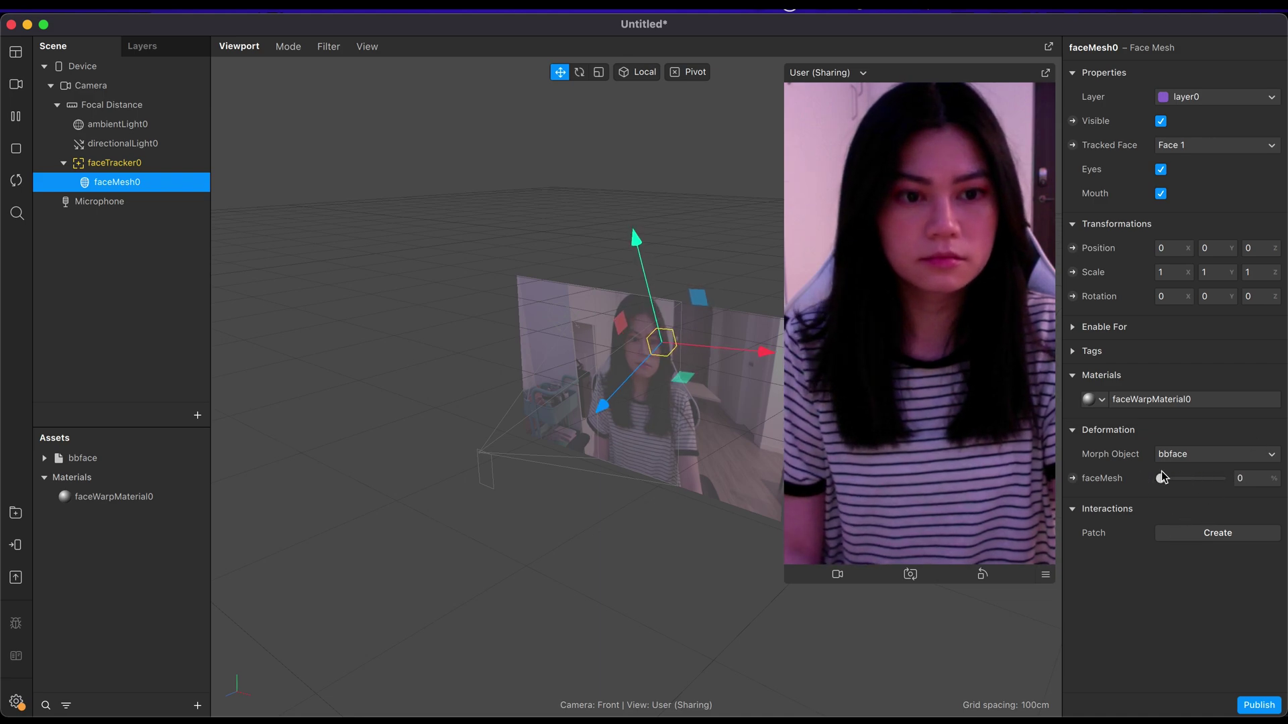